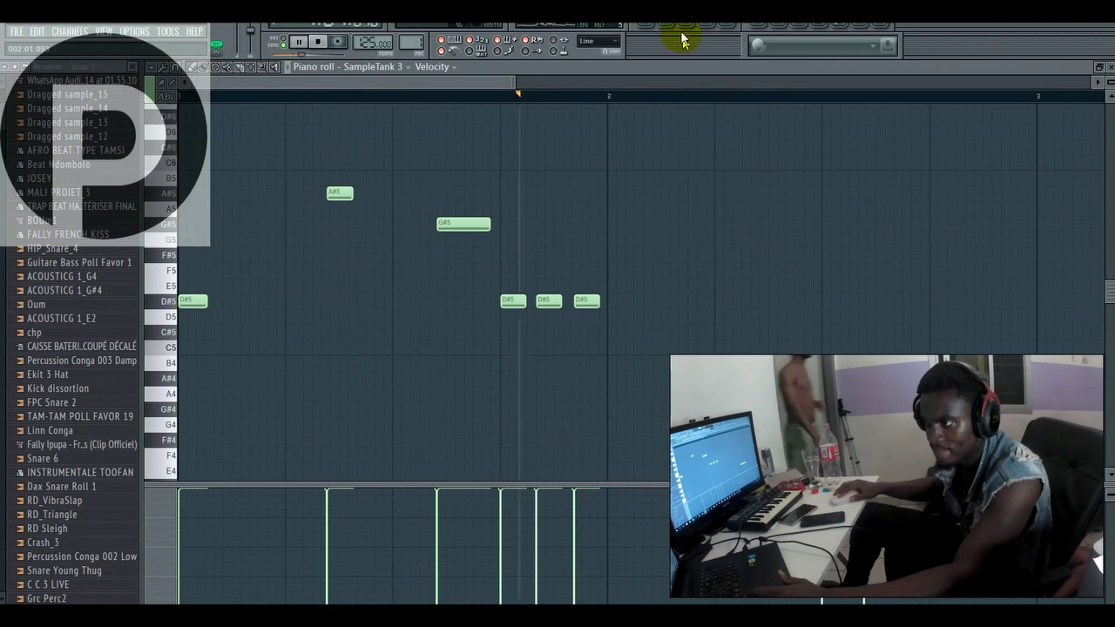
Open the SampleTank 3 channel's notes in the piano roll from the kalimba pattern.
click(671, 28)
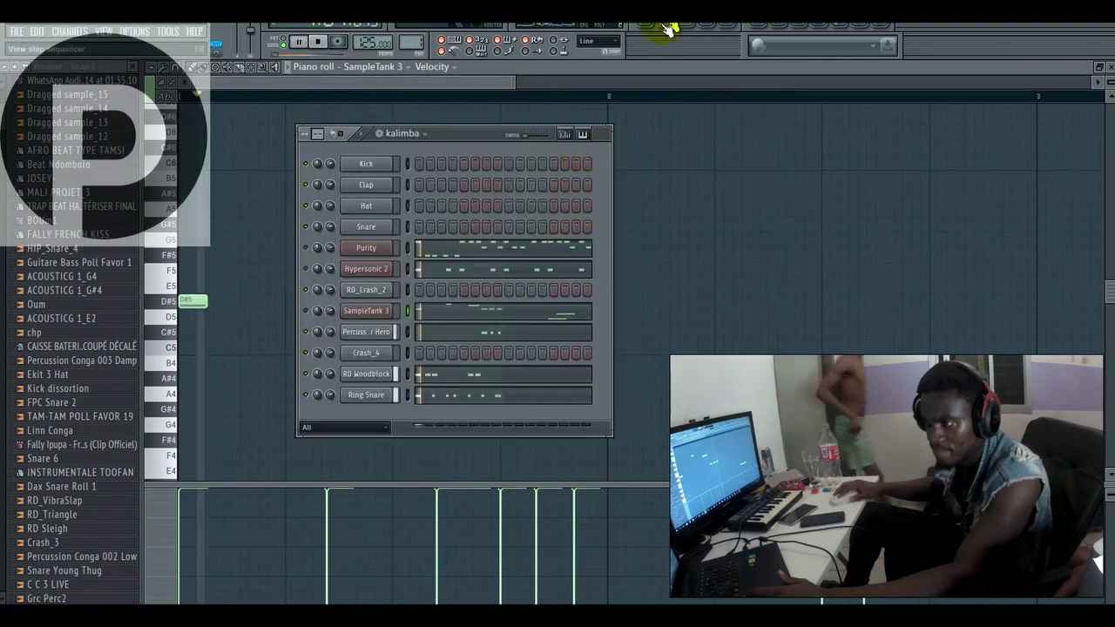
click(348, 314)
click(840, 136)
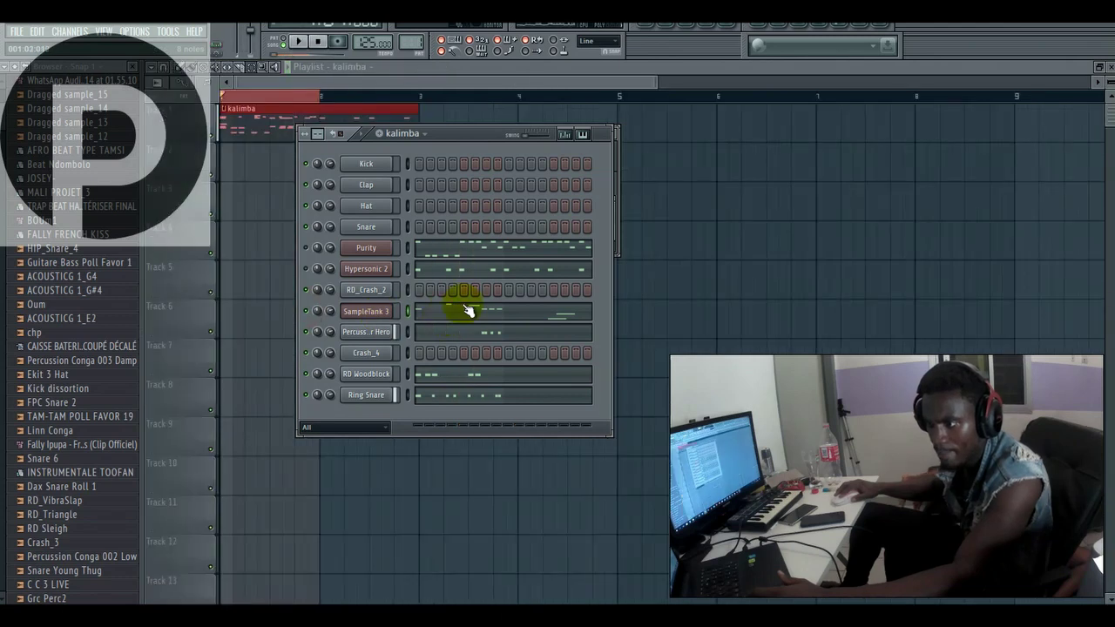
click(460, 306)
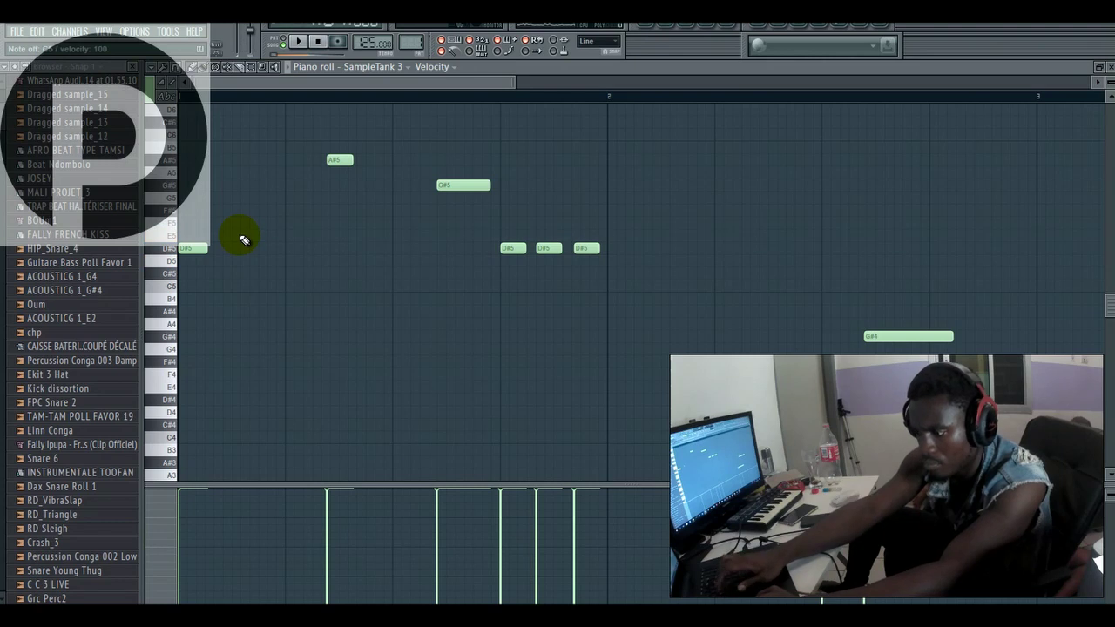
Play the SampleTank 3 melody from the start several times while trying out extra notes against it.
key(space)
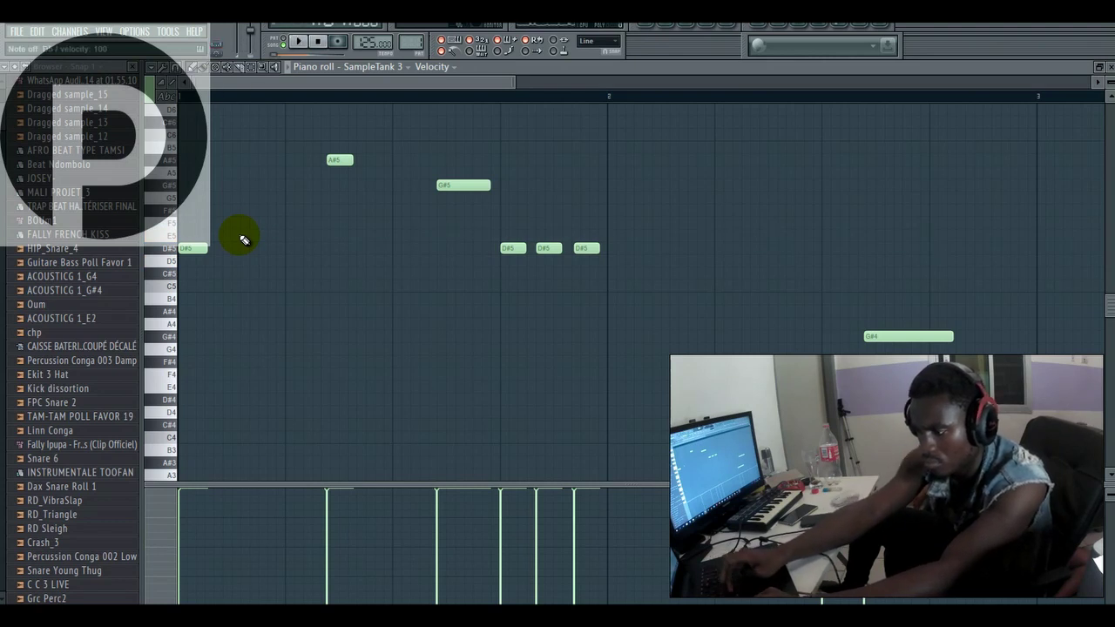
key(space)
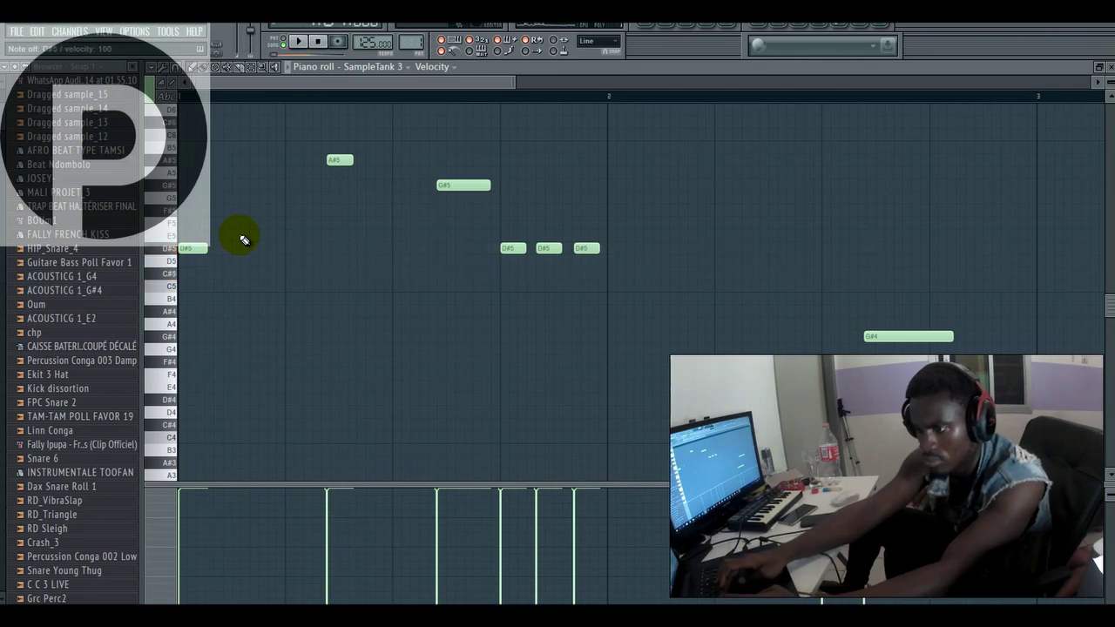
key(space)
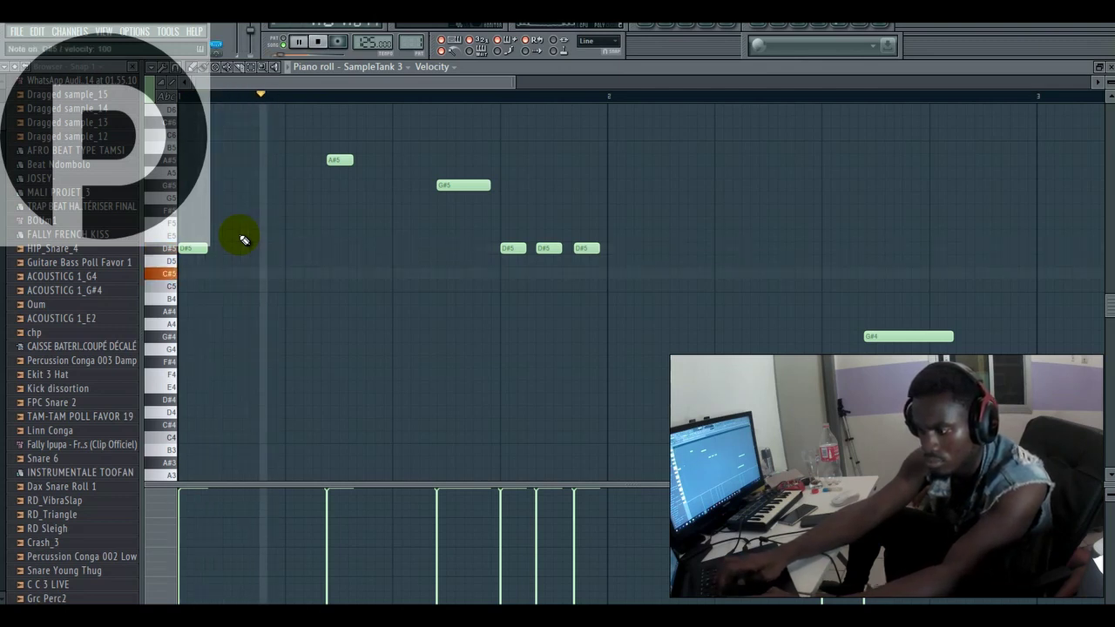
key(space)
key(space)
key(space)
key(2)
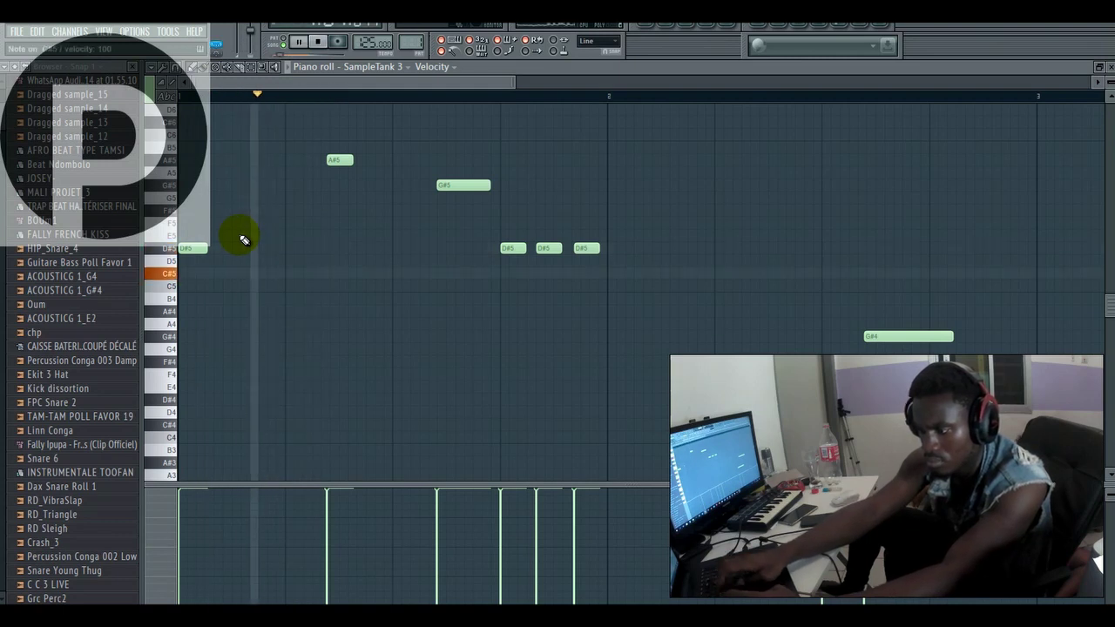
key(j)
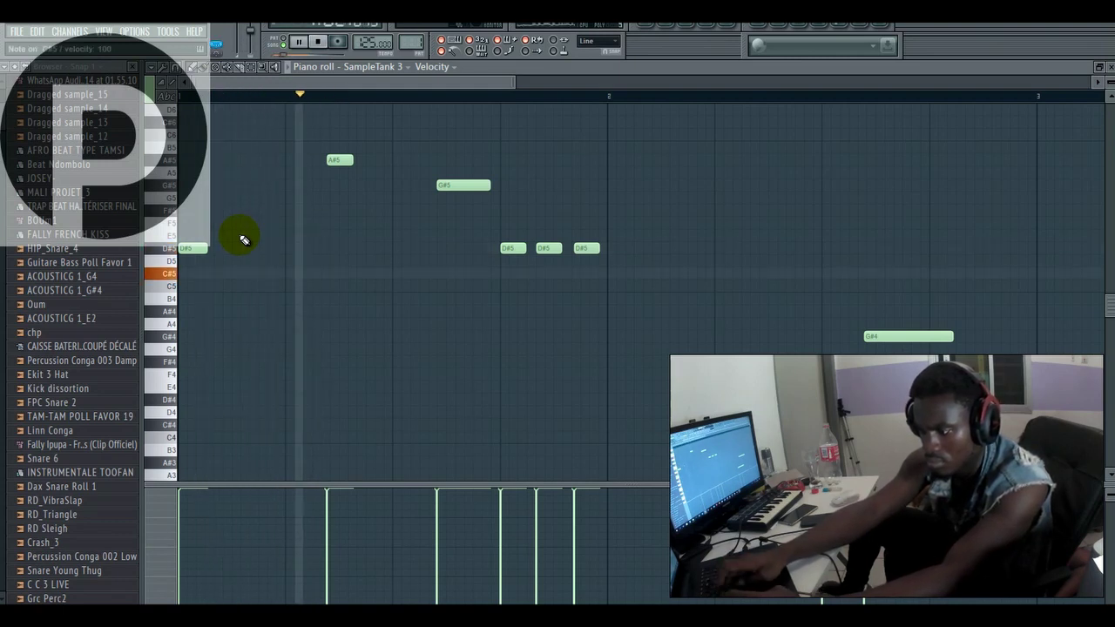
key(space)
key(space)
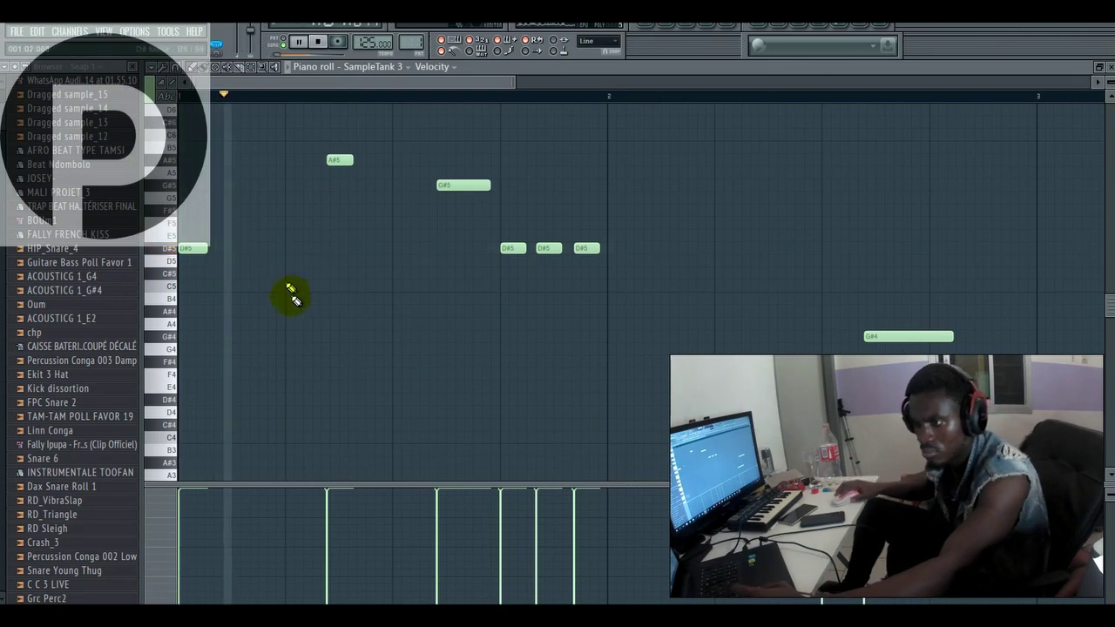
Add an A#4 note on beat 2 of bar 1, shorten it, and play the melody.
click(303, 312)
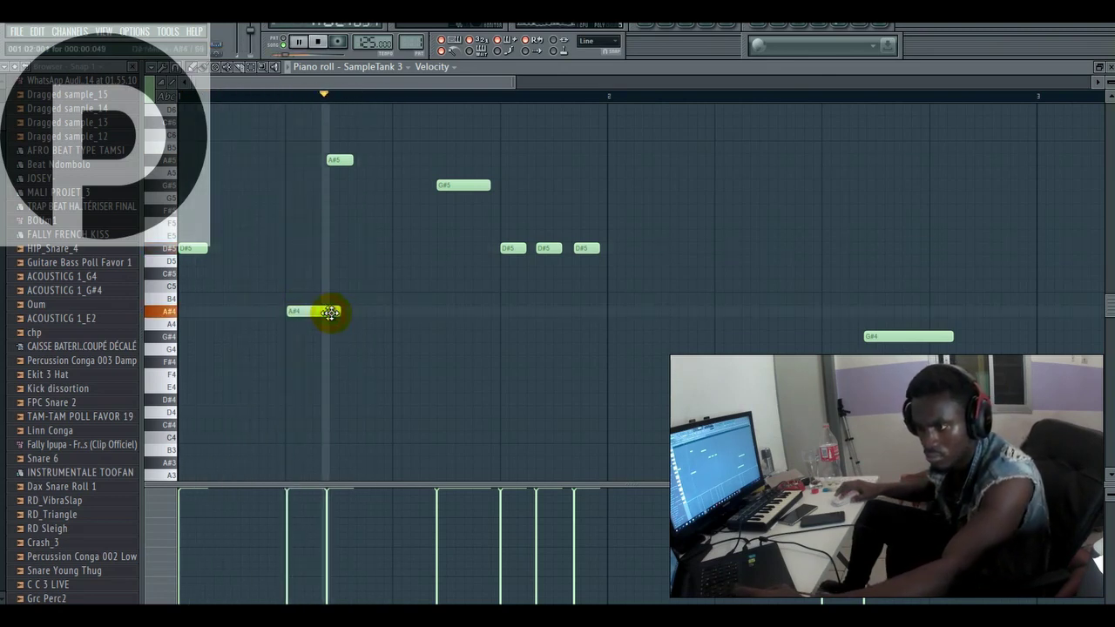
drag(338, 312, 317, 312)
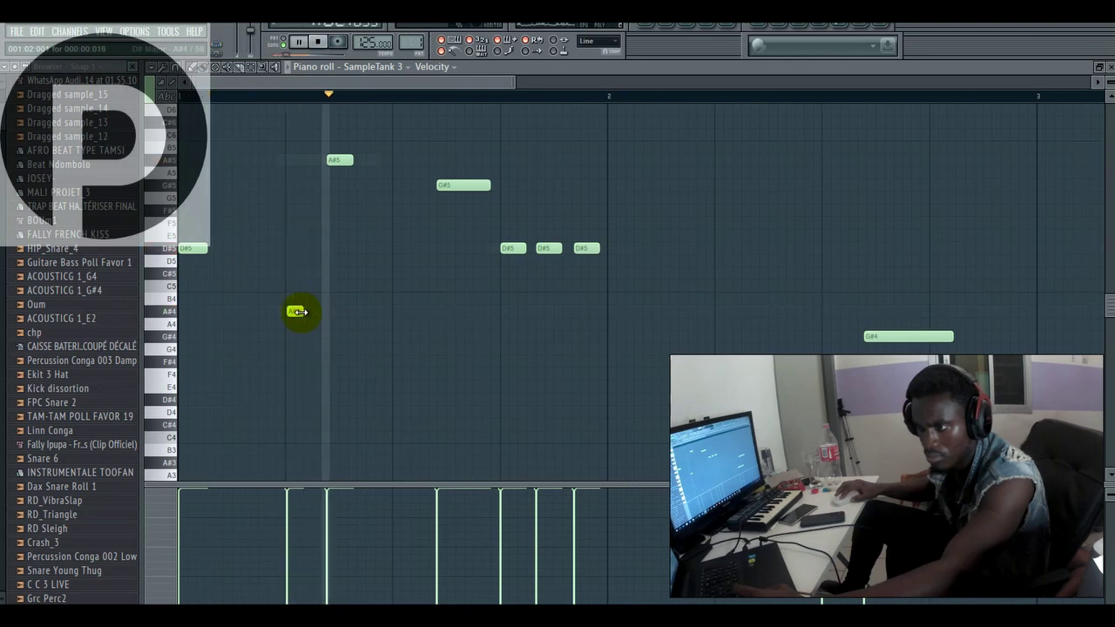
key(space)
key(space)
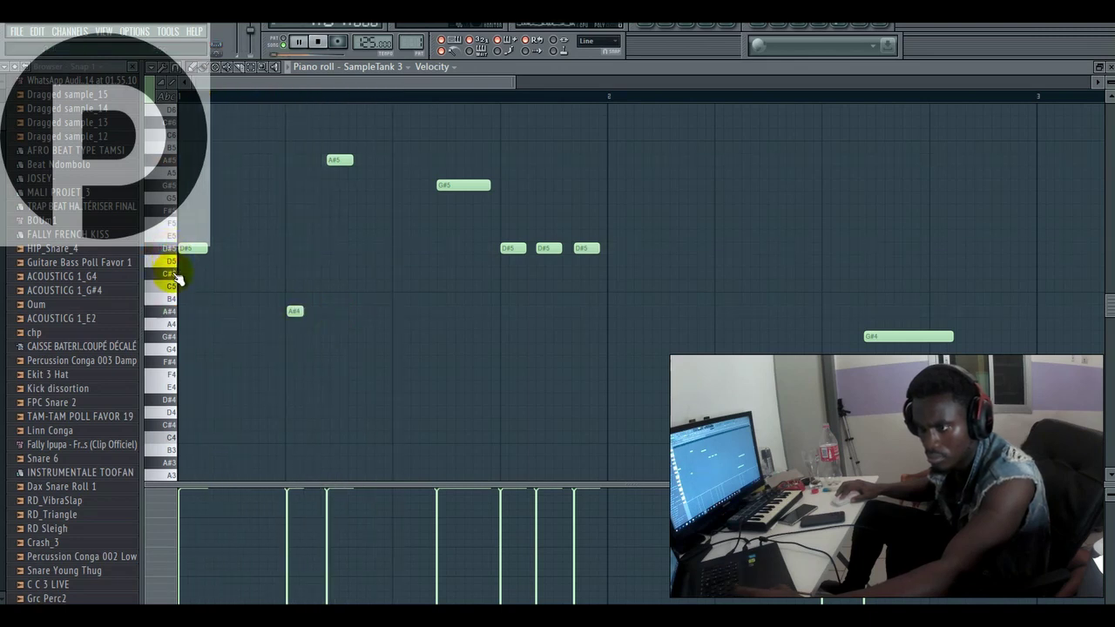
Add two short C#5 notes between the opening D#5 and the A#4 on beat 2, and play the melody.
key(space)
click(215, 273)
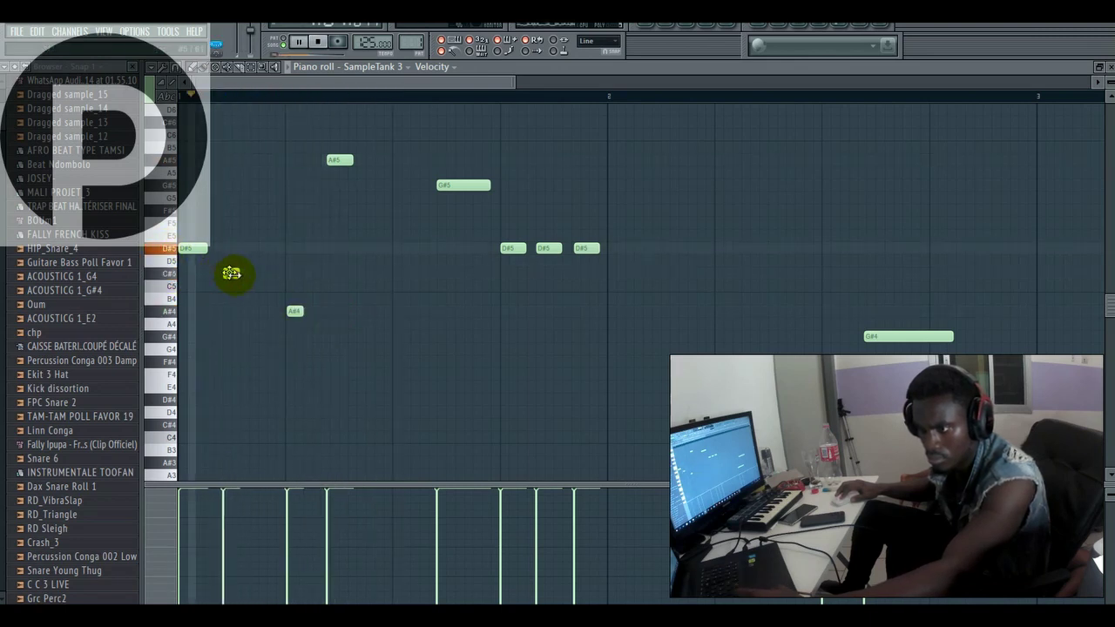
click(261, 274)
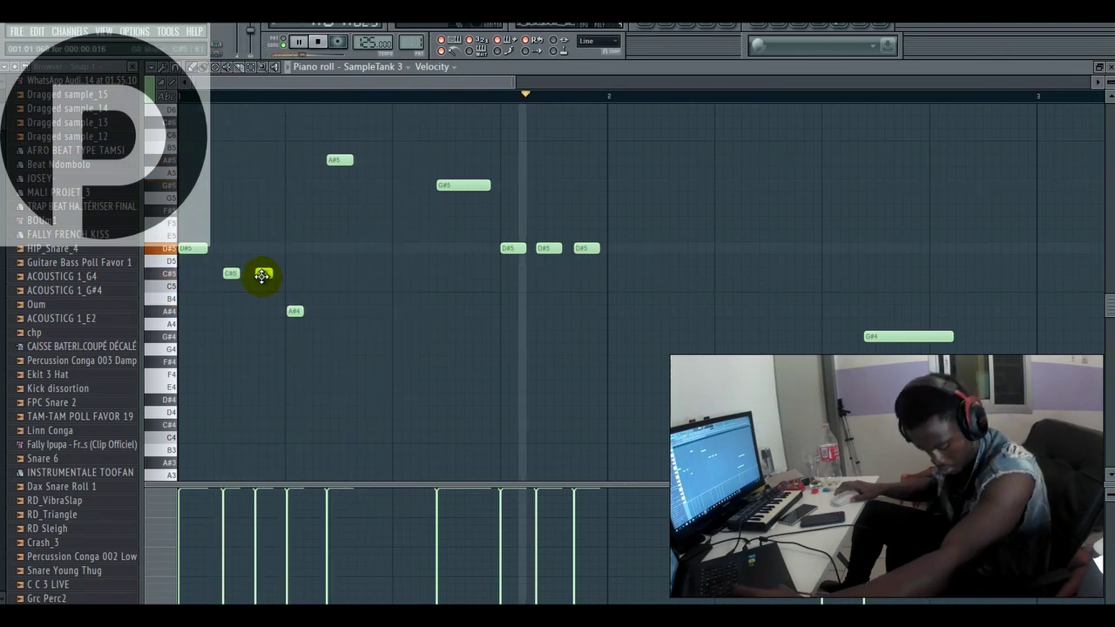
key(space)
key(space)
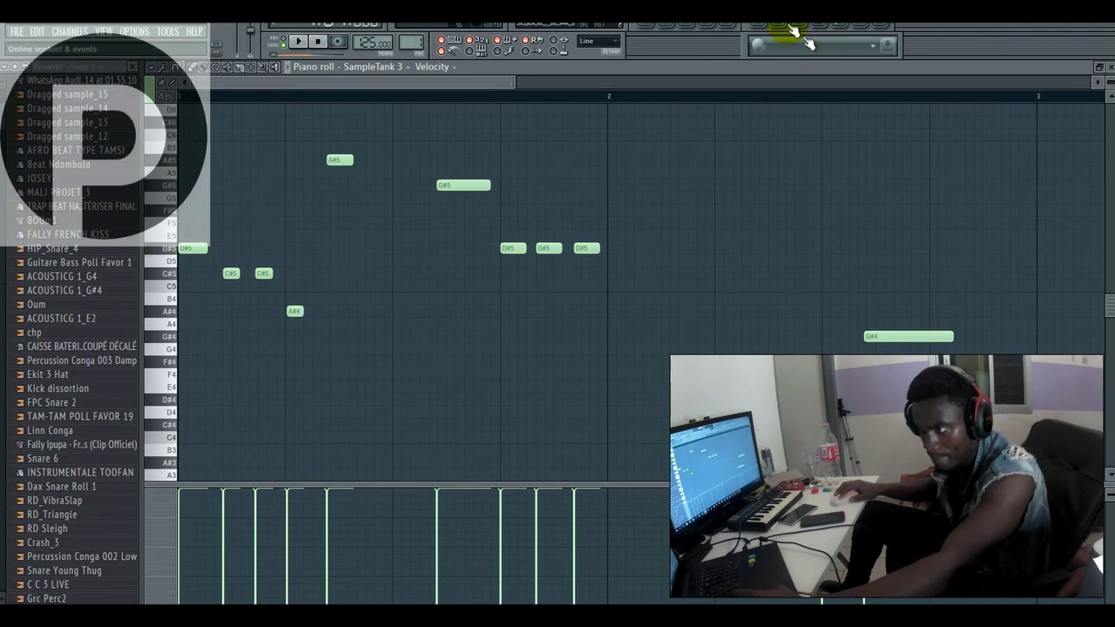
Lower the Fruity Delay Bank mix level to about 30% on the SampleTank 3 mixer track during playback.
click(730, 26)
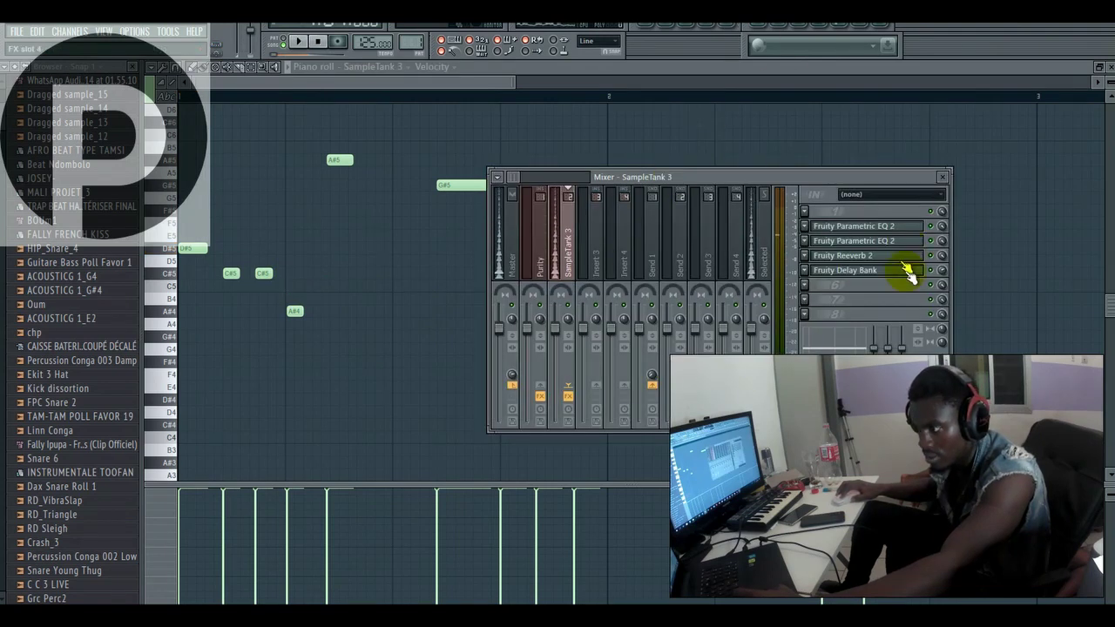
key(space)
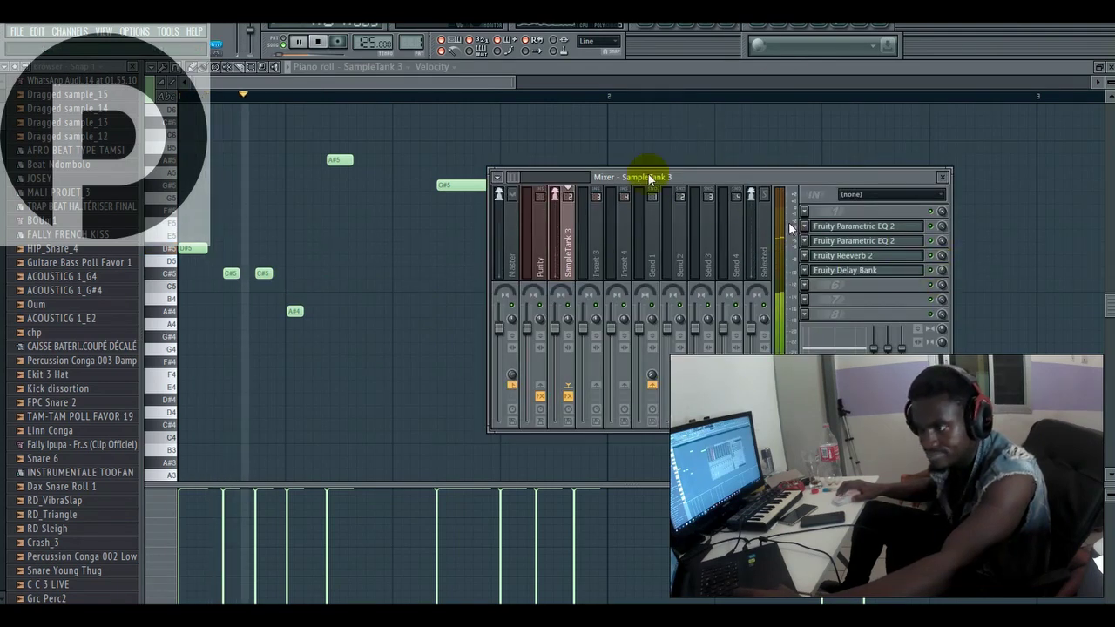
key(space)
key(space)
drag(942, 271, 943, 305)
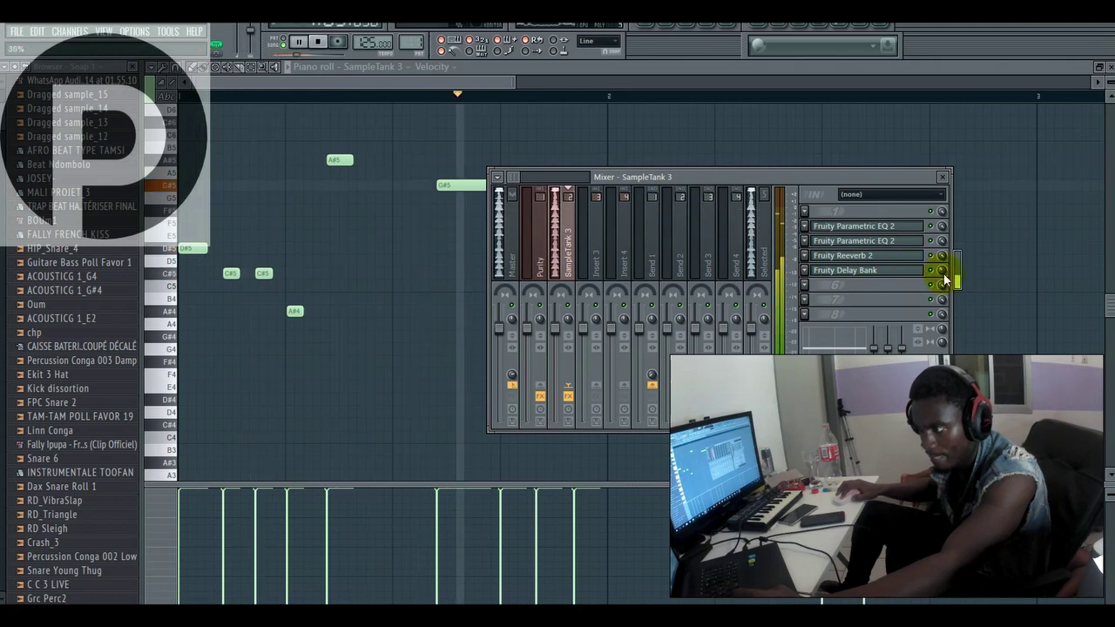
Shorten the opening D#5 note slightly and play the melody.
key(space)
drag(207, 246, 196, 248)
key(space)
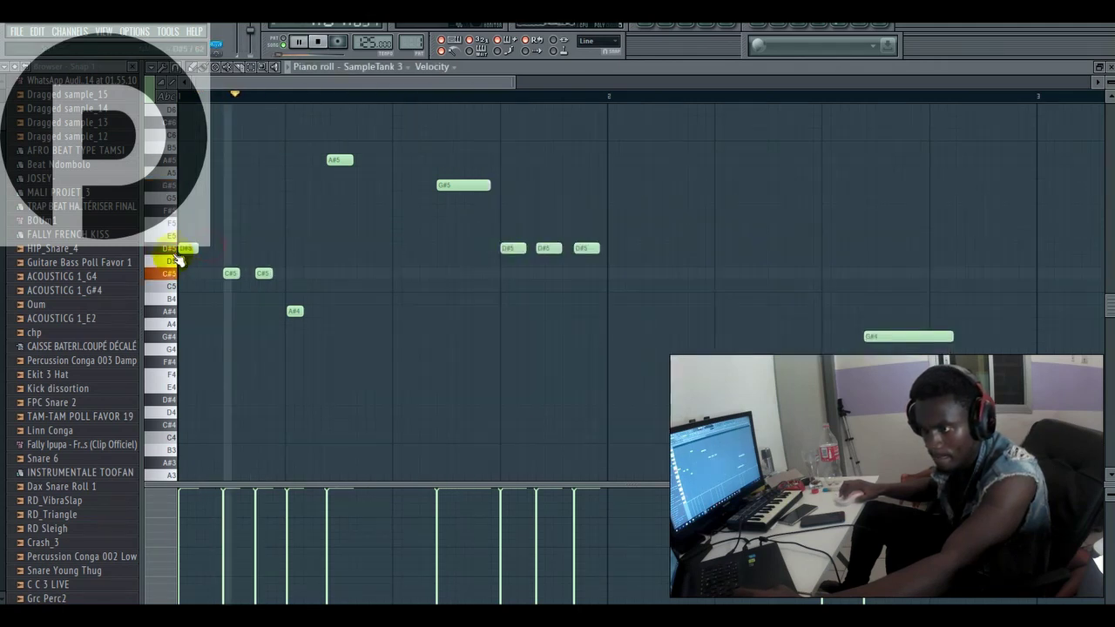
Add a short F#5 note after the opening D#5 and shift it directly above the first C#5.
click(216, 210)
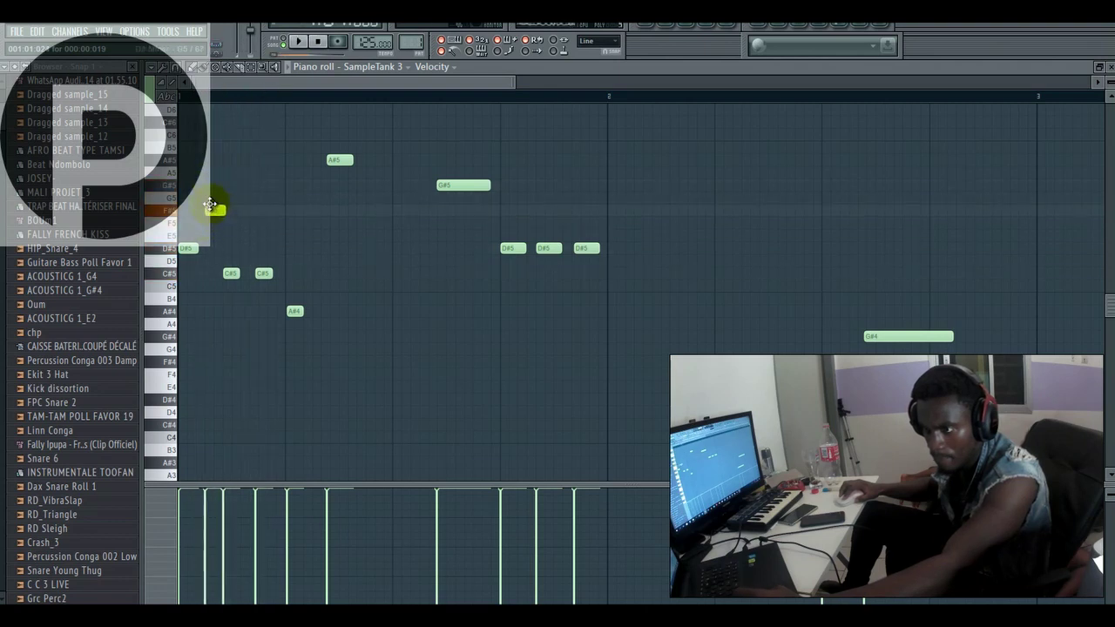
key(space)
drag(223, 205, 226, 204)
key(space)
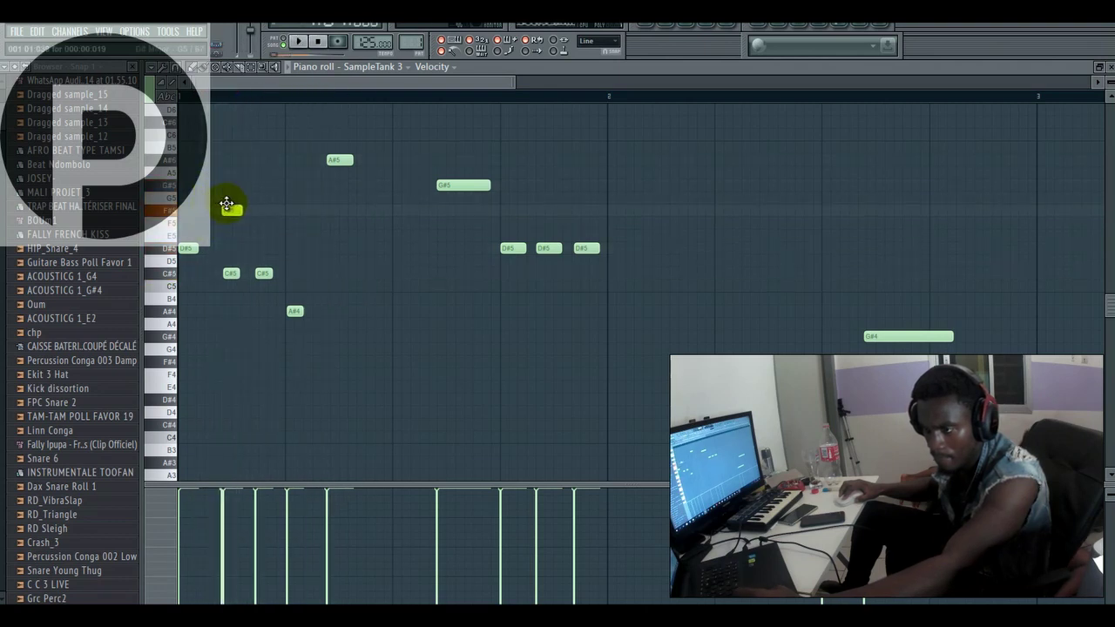
Replace the stacked F#5 and C#5 with one D#5, and place another short D#5 just after the A#5.
click(292, 247)
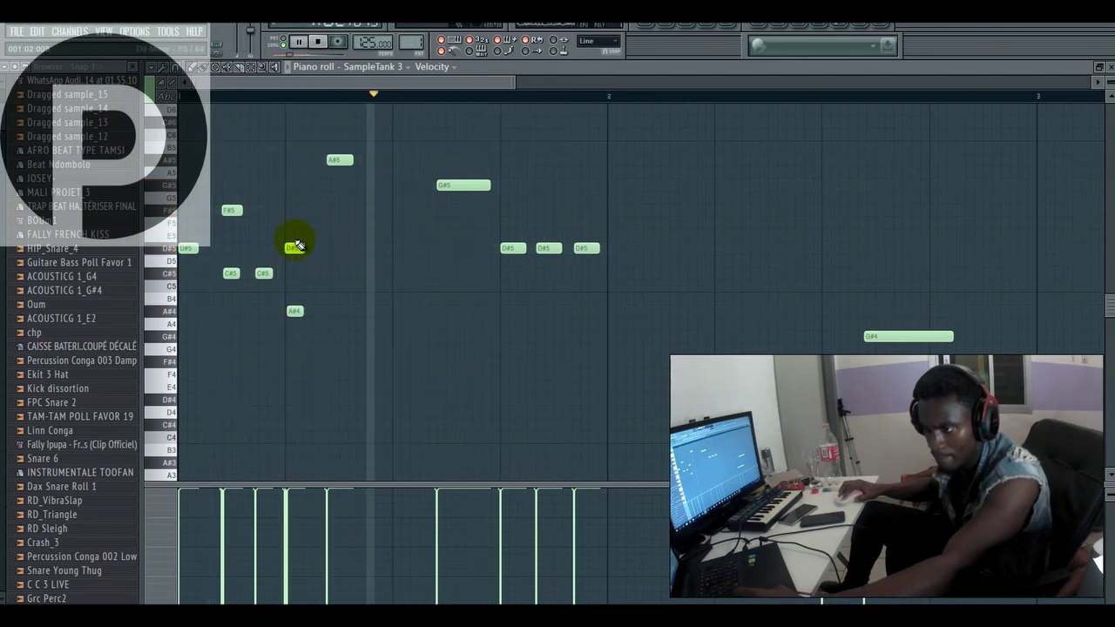
key(space)
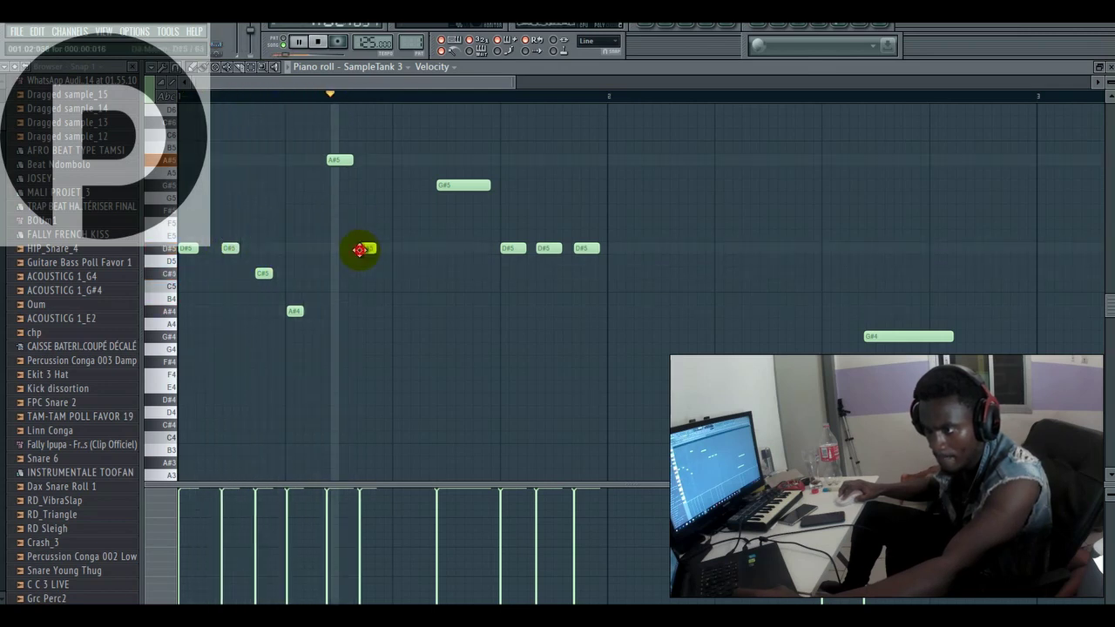
double_click(364, 249)
Raise the D#5 note on beat 4 to F#5 and add another F#5 on beat 3.
click(513, 205)
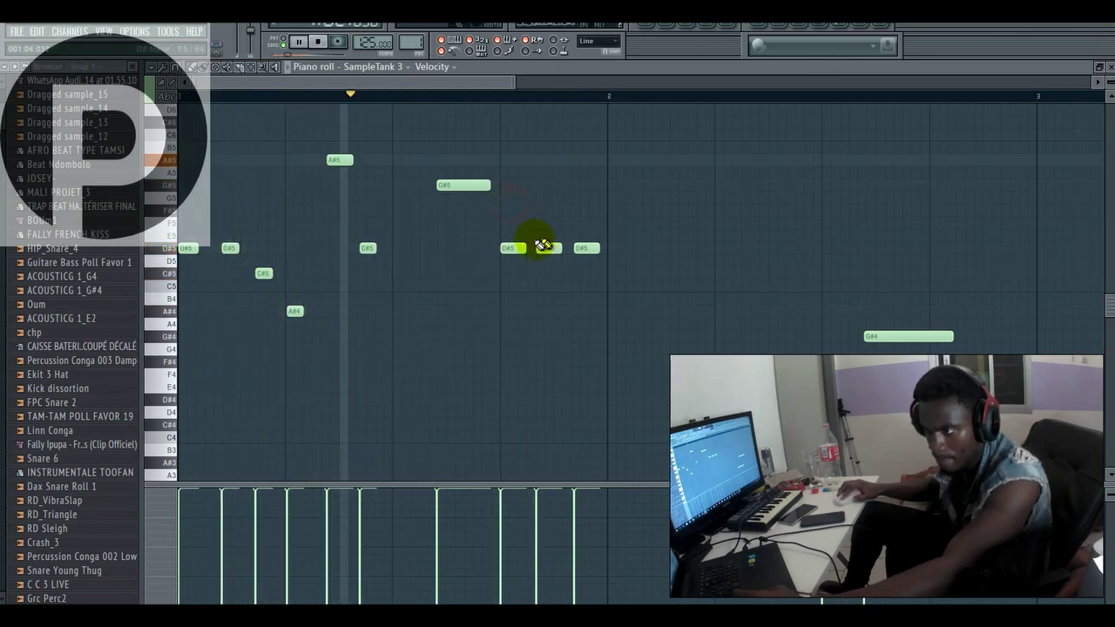
drag(501, 257, 508, 209)
key(space)
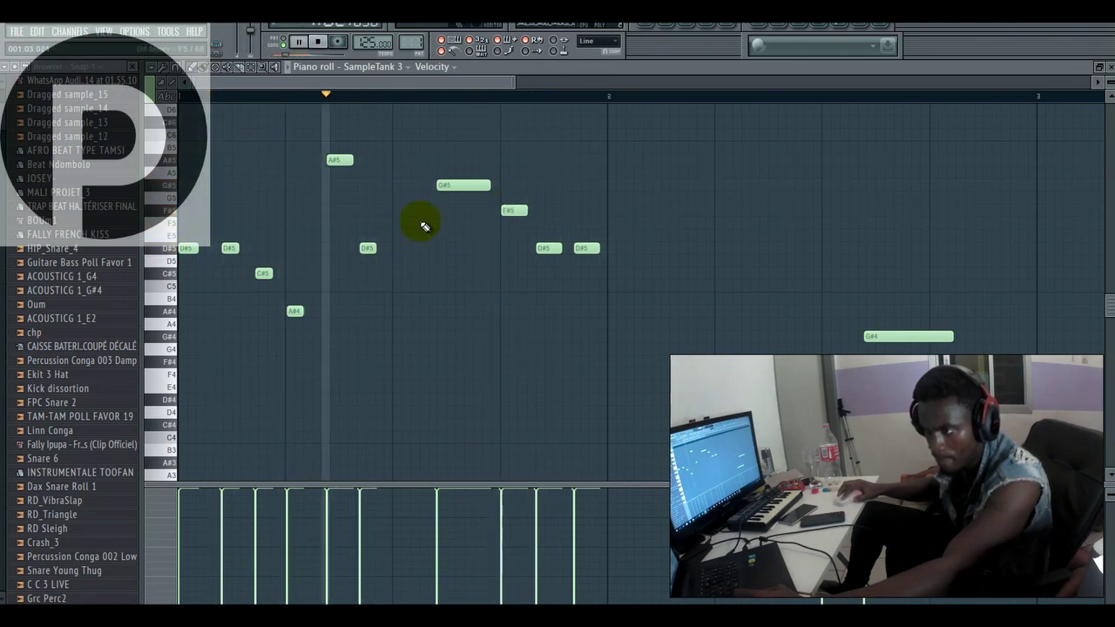
click(399, 221)
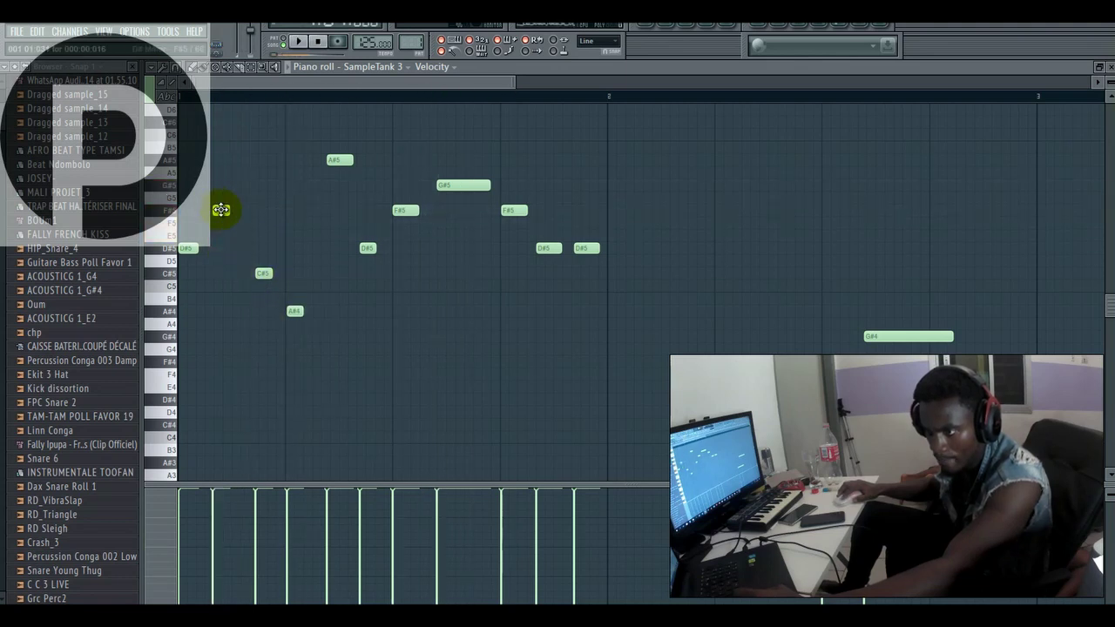
Set the melody's second note to D#5 and shift it slightly later, nudging the following C#5 later as well.
drag(514, 80, 450, 79)
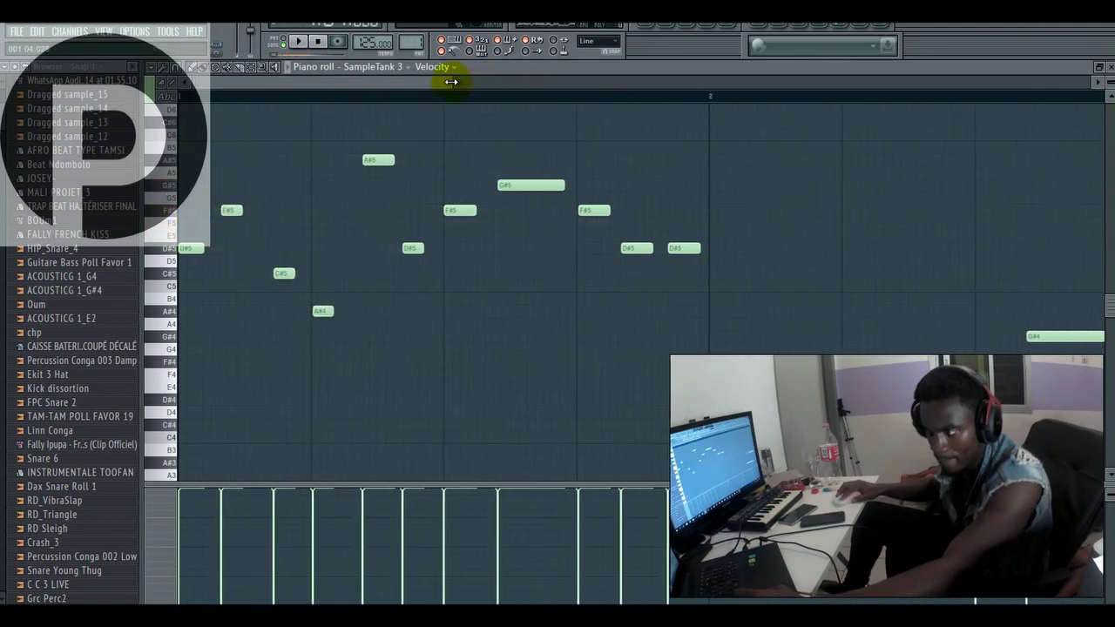
key(space)
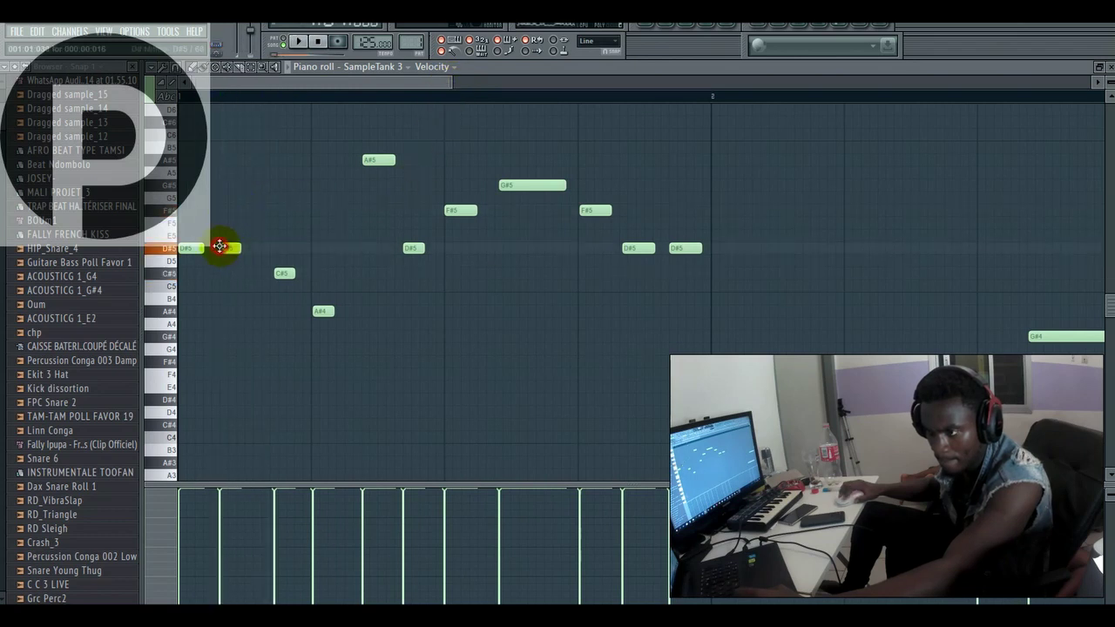
key(space)
click(227, 249)
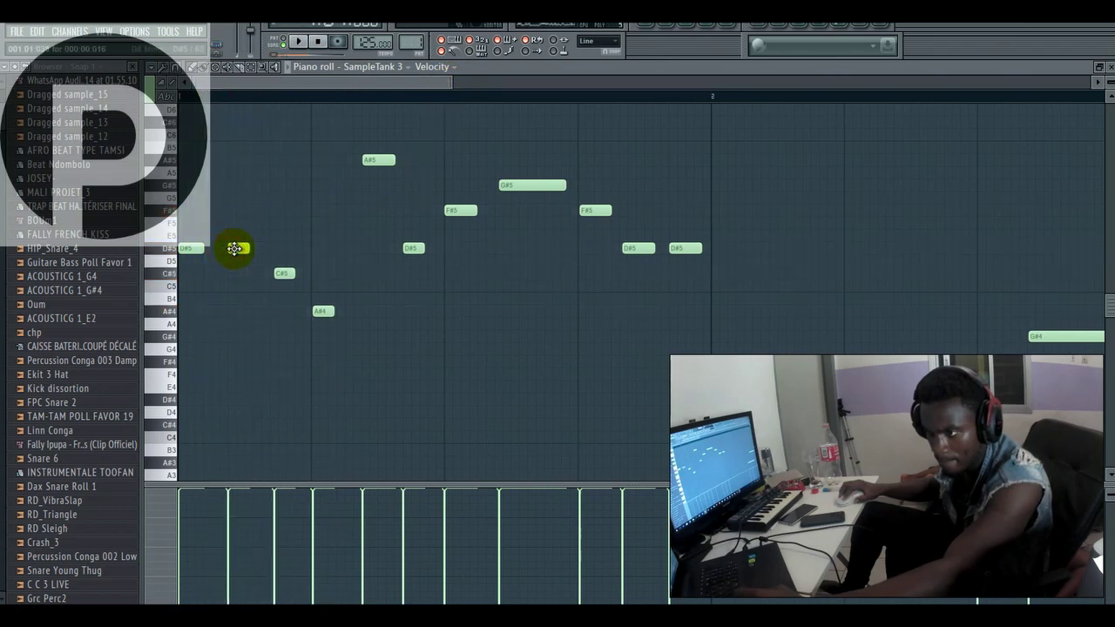
key(space)
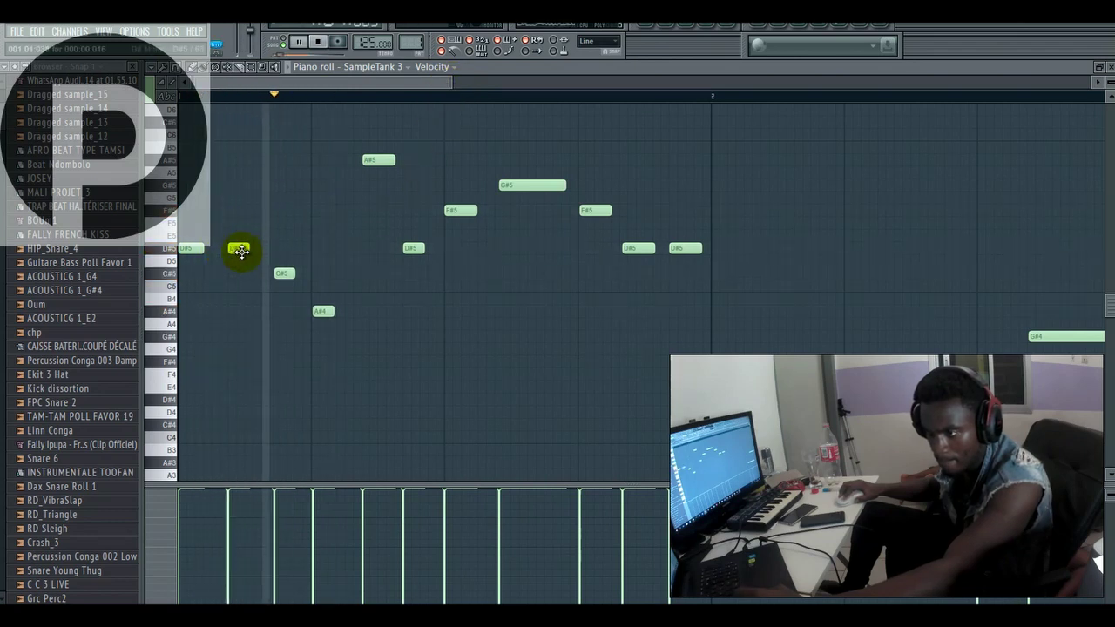
right_click(286, 273)
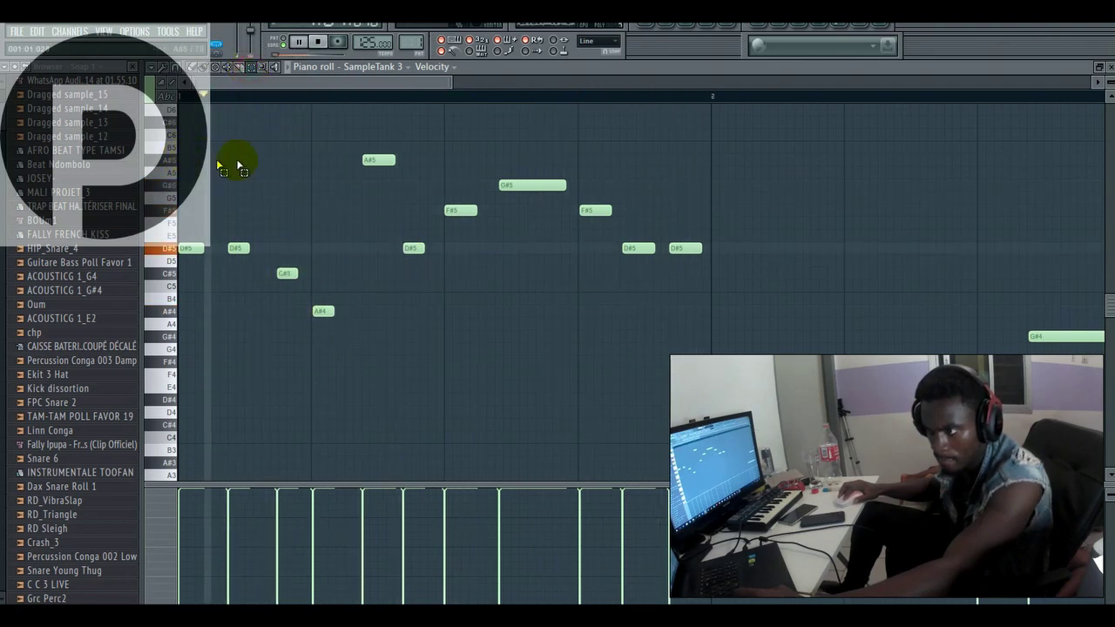
Select all bar 1 notes and transpose them as a group, trying an octave down before settling on a C5 start.
drag(213, 161, 724, 327)
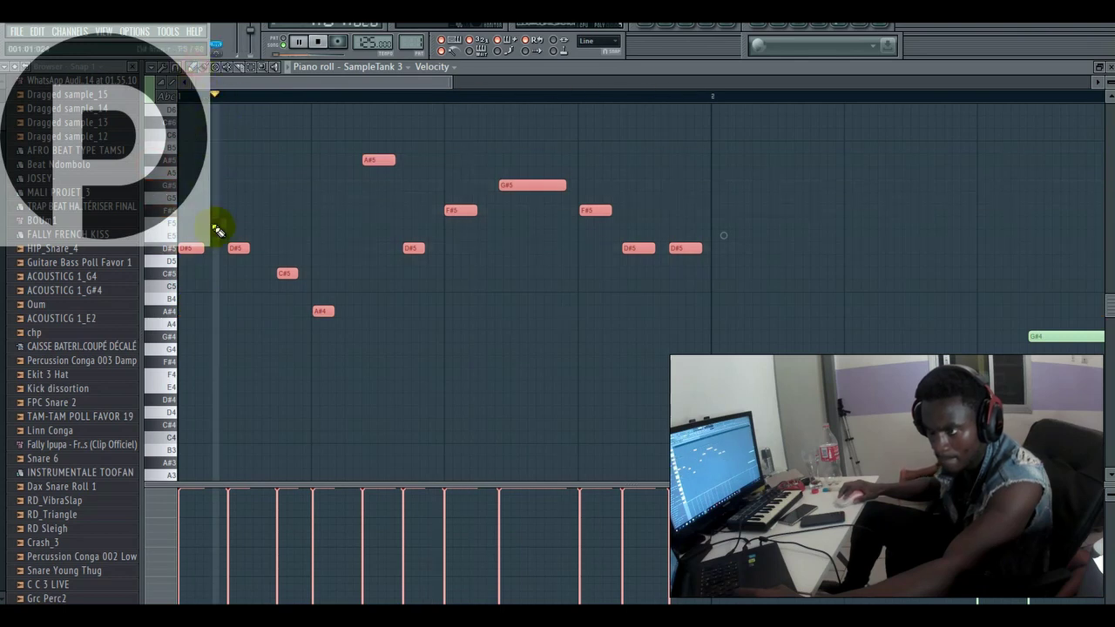
drag(236, 248, 214, 406)
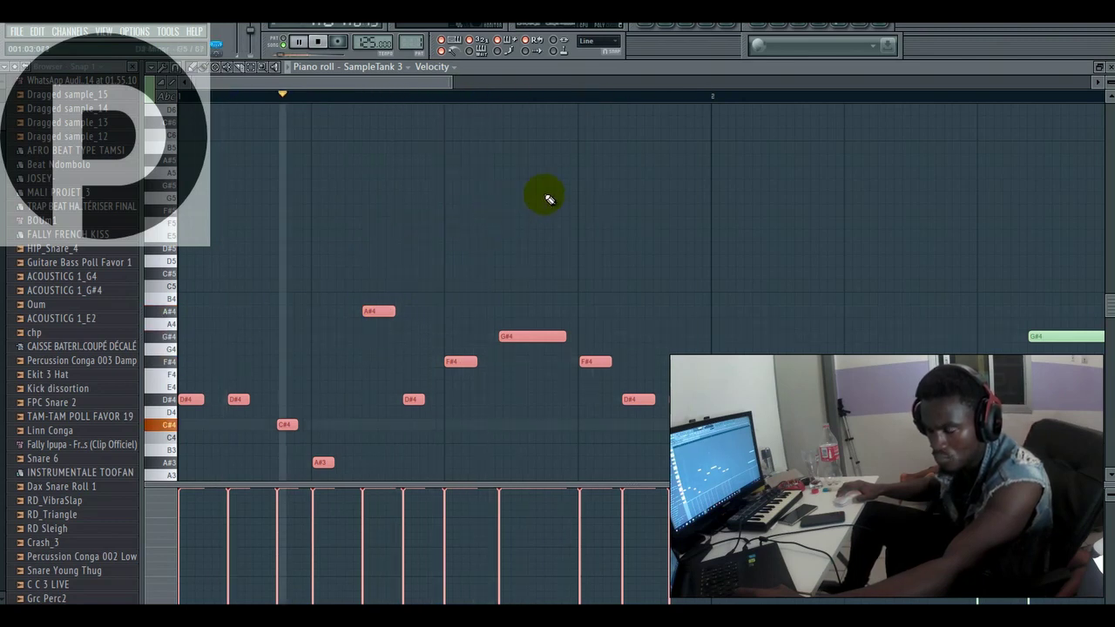
click(44, 334)
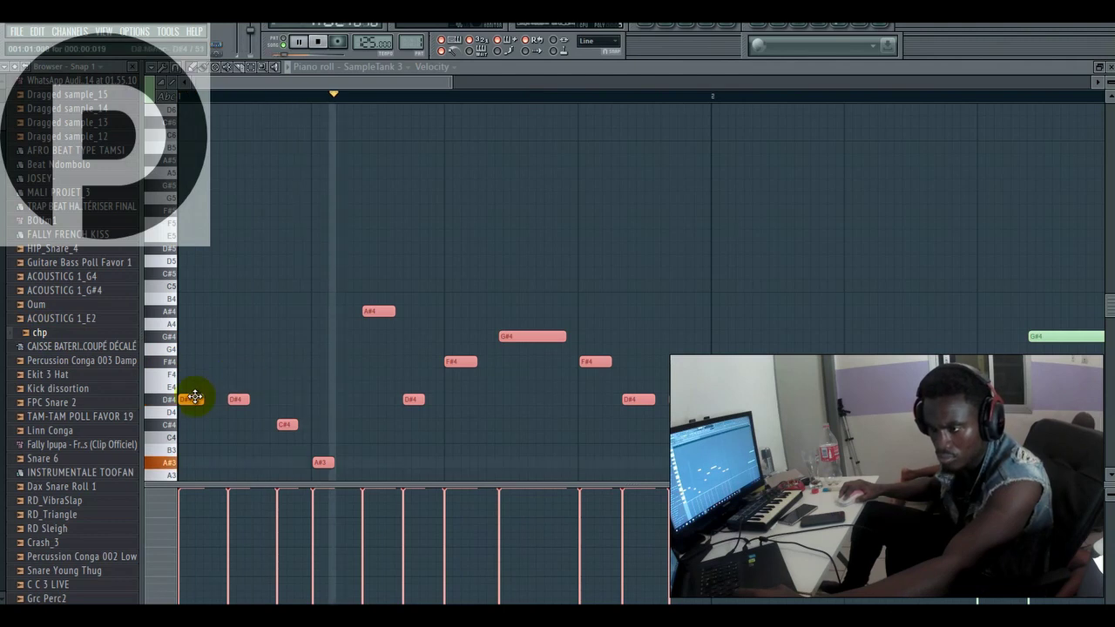
mouse_move(191, 396)
mouse_down()
mouse_move(159, 316)
mouse_move(182, 287)
mouse_up()
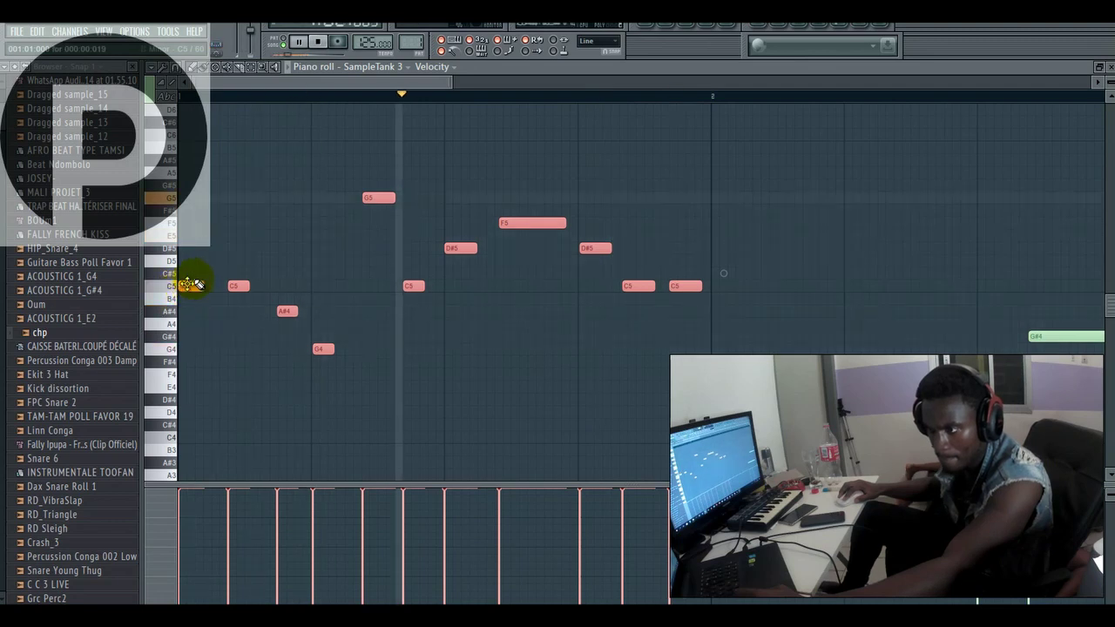
Transpose the selected bar 1 notes up together so the melody starts on D#5.
key(F6)
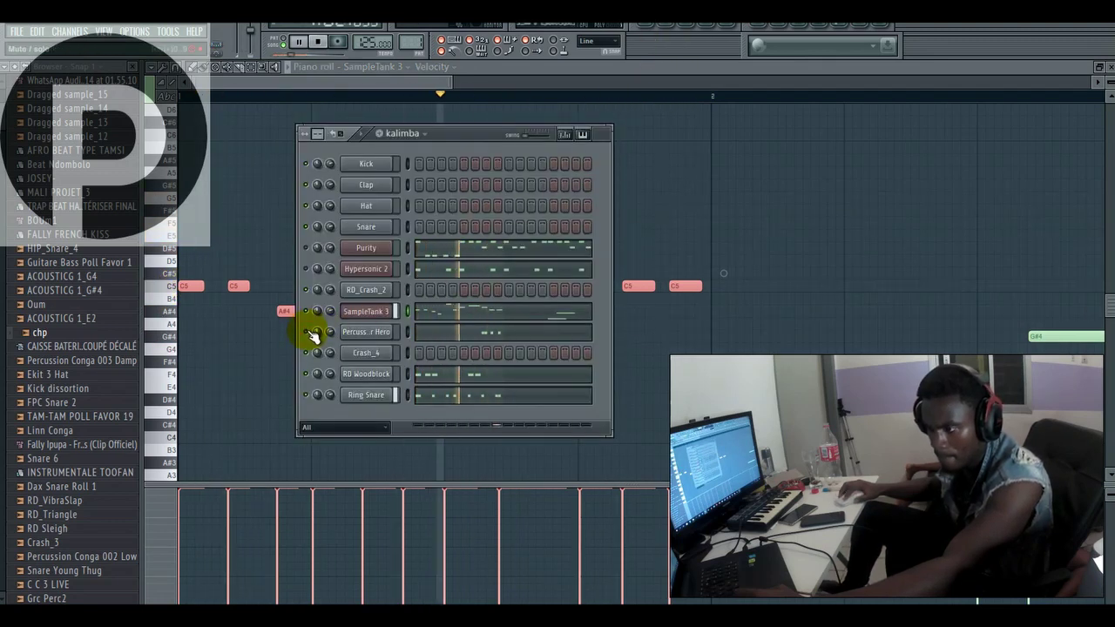
drag(190, 285, 189, 274)
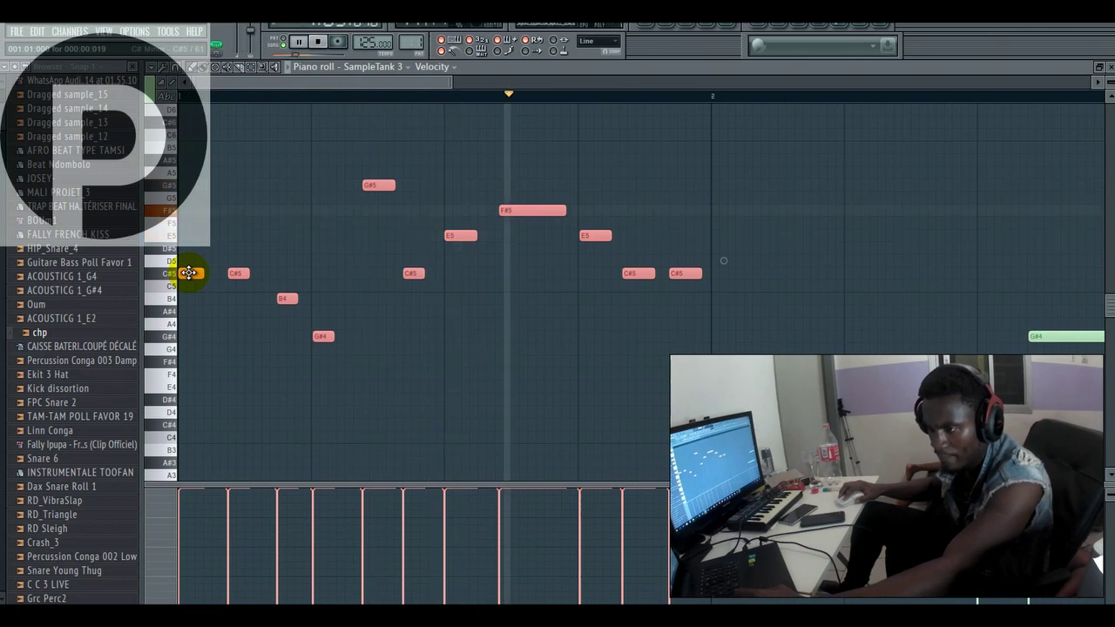
drag(189, 274, 186, 248)
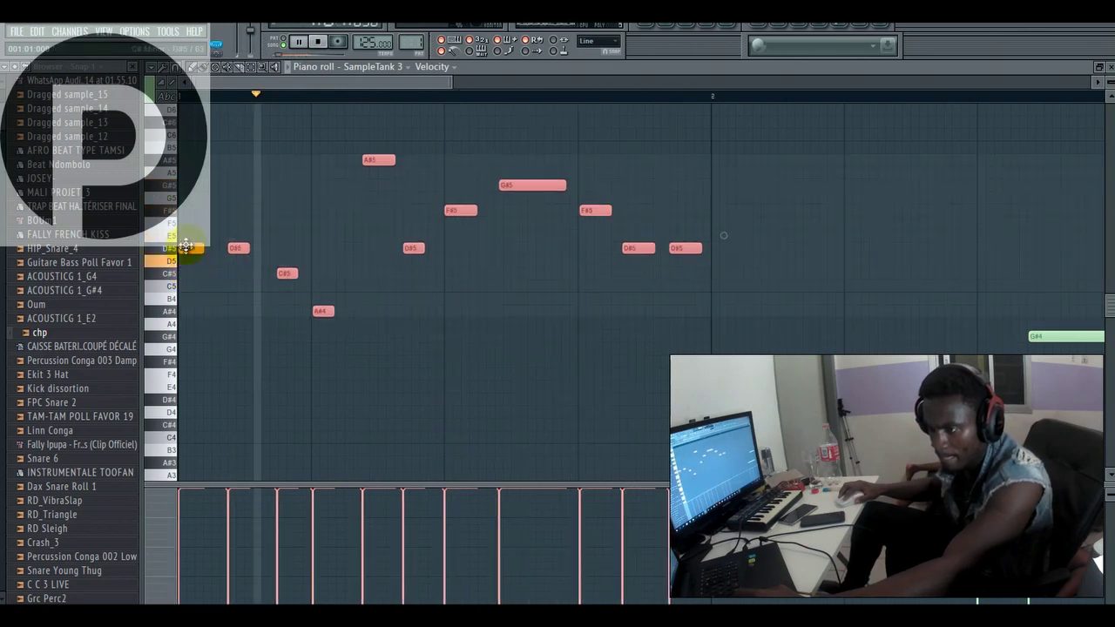
Audition the D#4 key during playback and deselect the bar 1 notes.
click(177, 402)
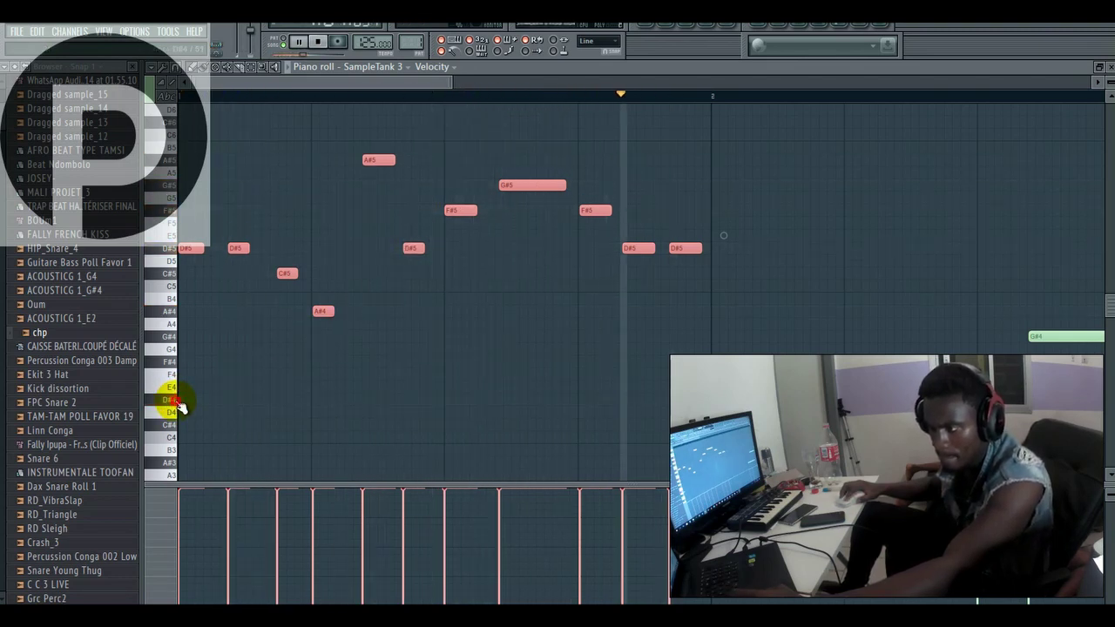
click(176, 401)
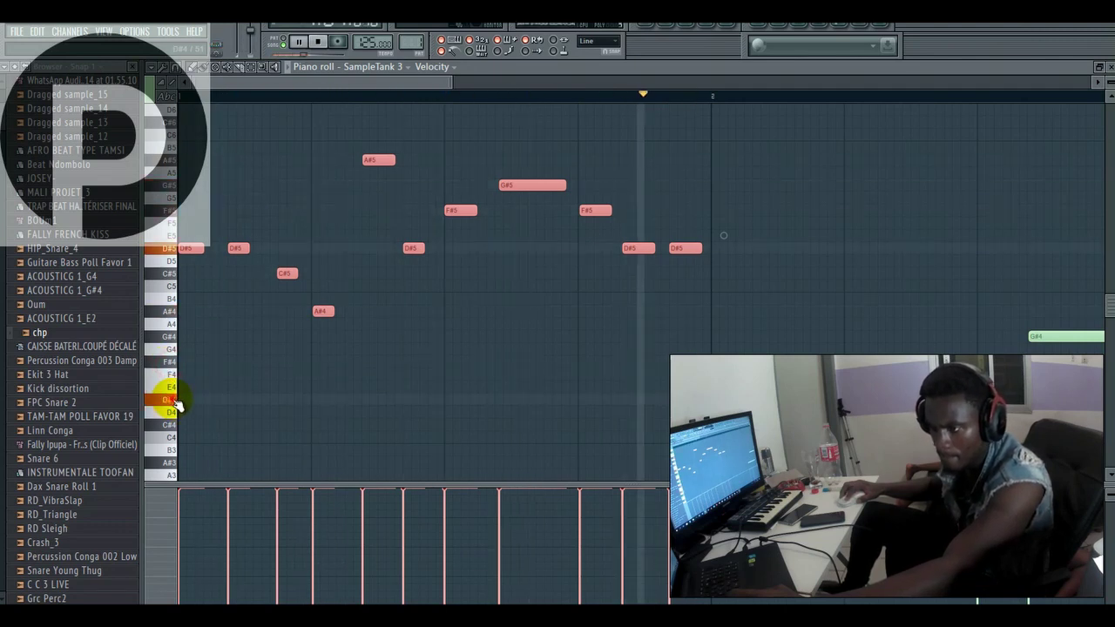
click(181, 389)
right_click(186, 390)
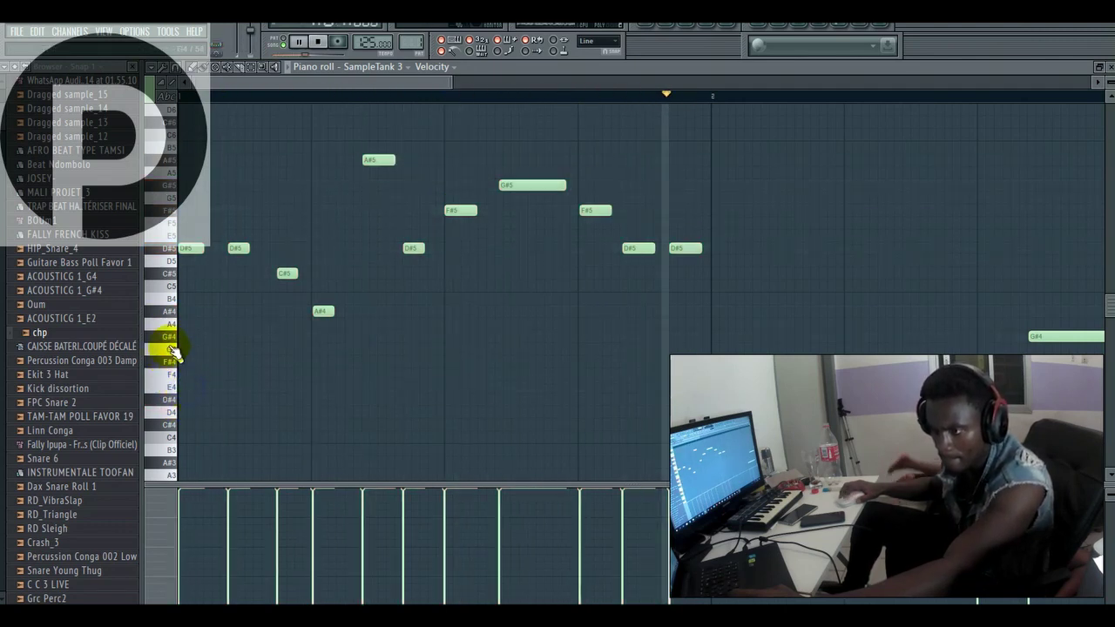
Add a short G#4 just after the A#4, followed by a short F#4 beneath the A#5.
click(350, 326)
key(space)
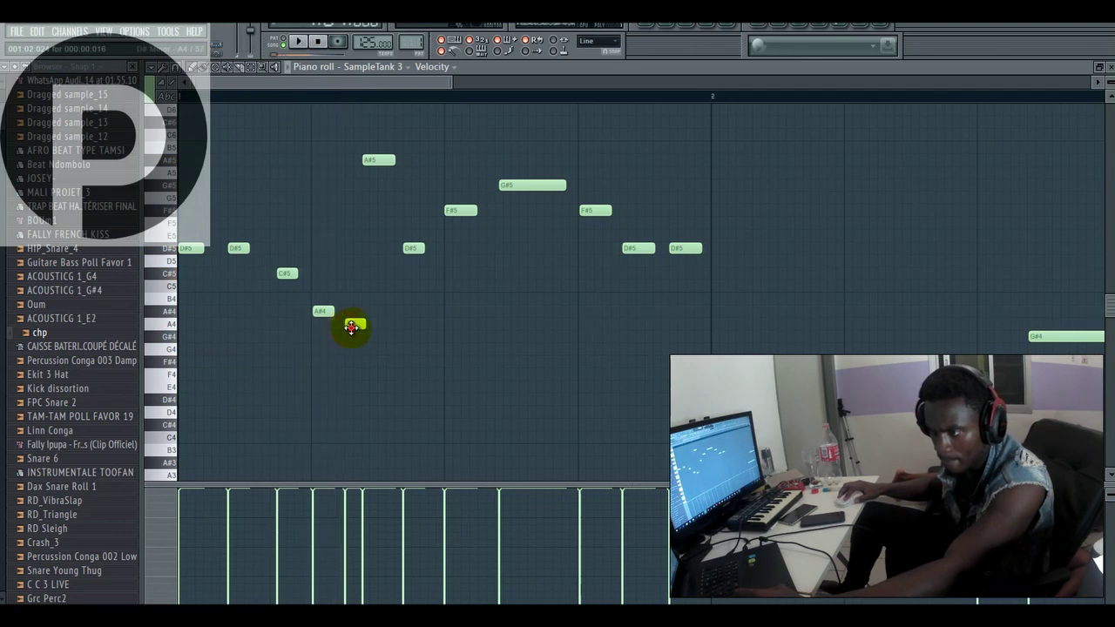
drag(351, 326, 350, 340)
key(space)
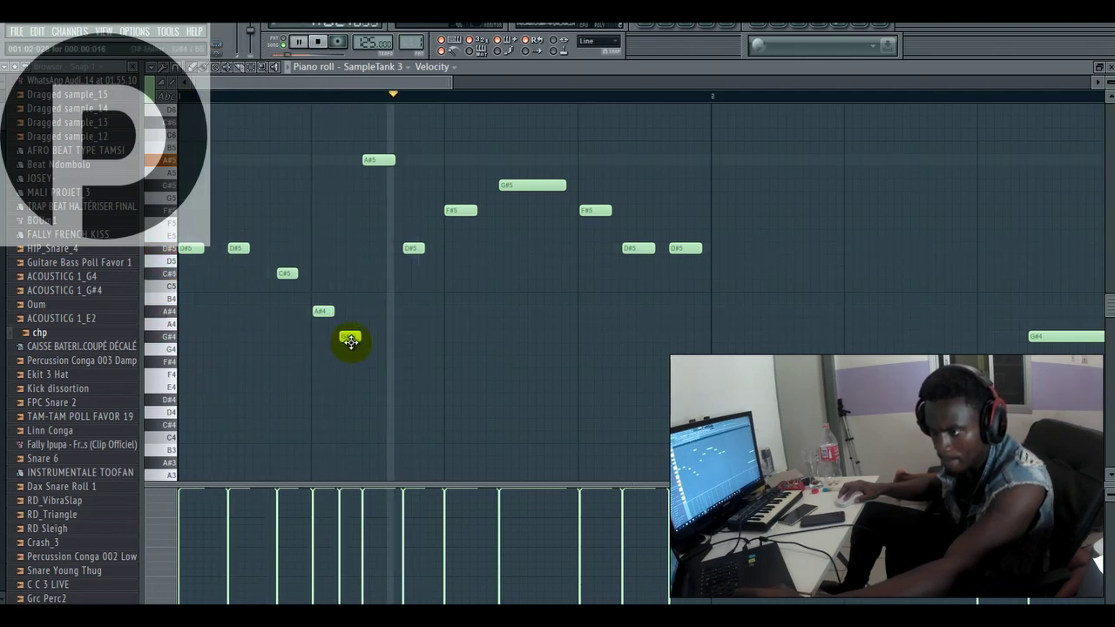
click(373, 374)
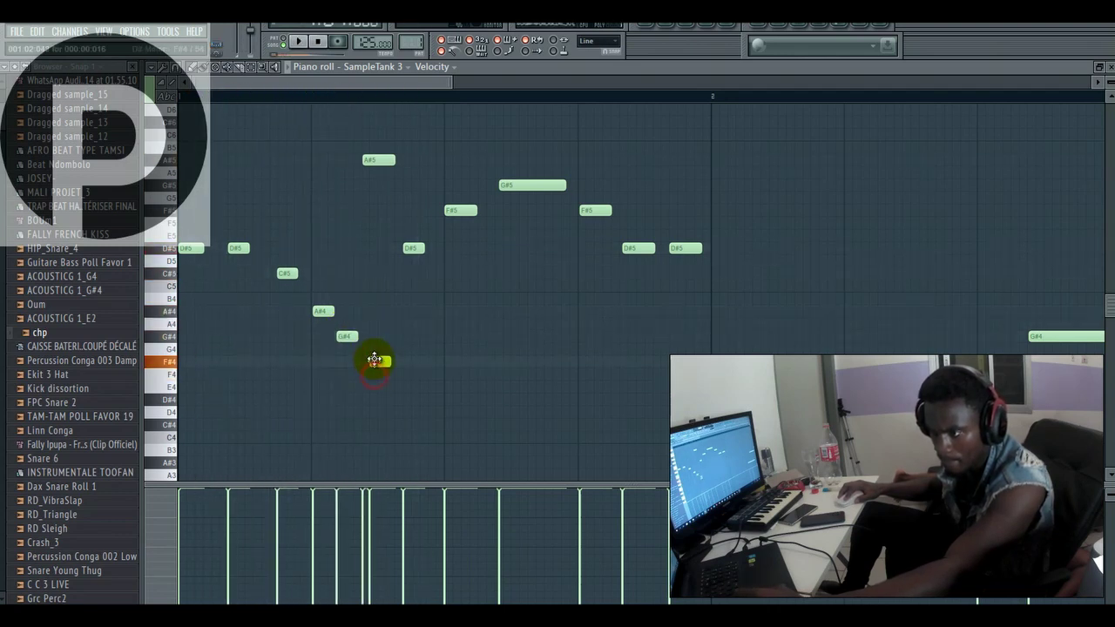
key(space)
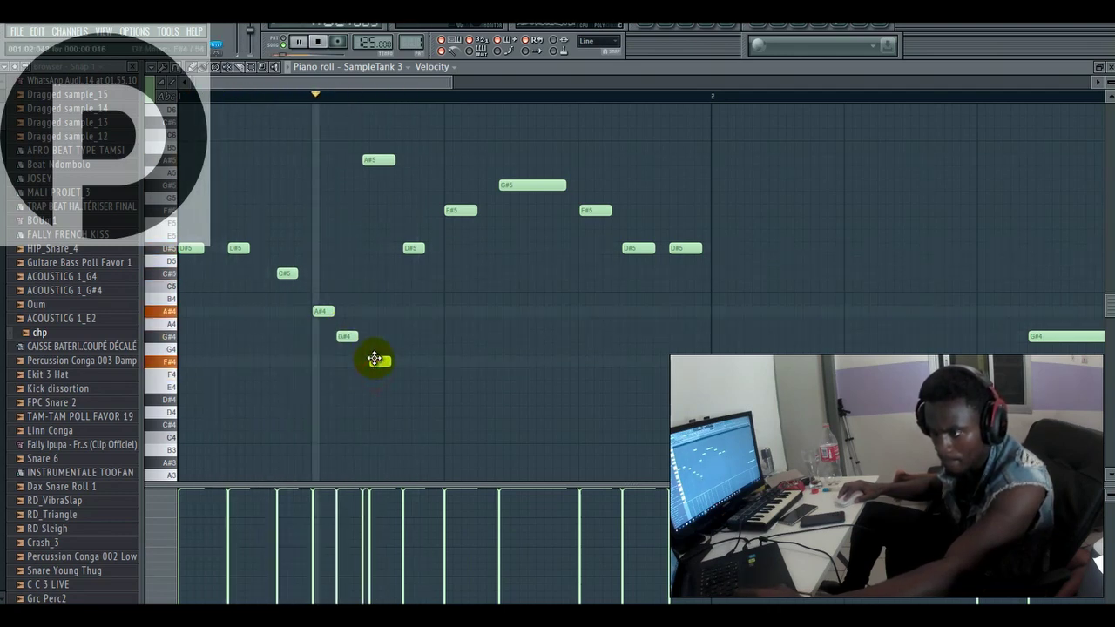
Add a short D#4 an octave below the D#5 before beat 3, a lengthened F#4 on beat 3, and a G#4 beneath the G#5.
click(414, 399)
click(452, 438)
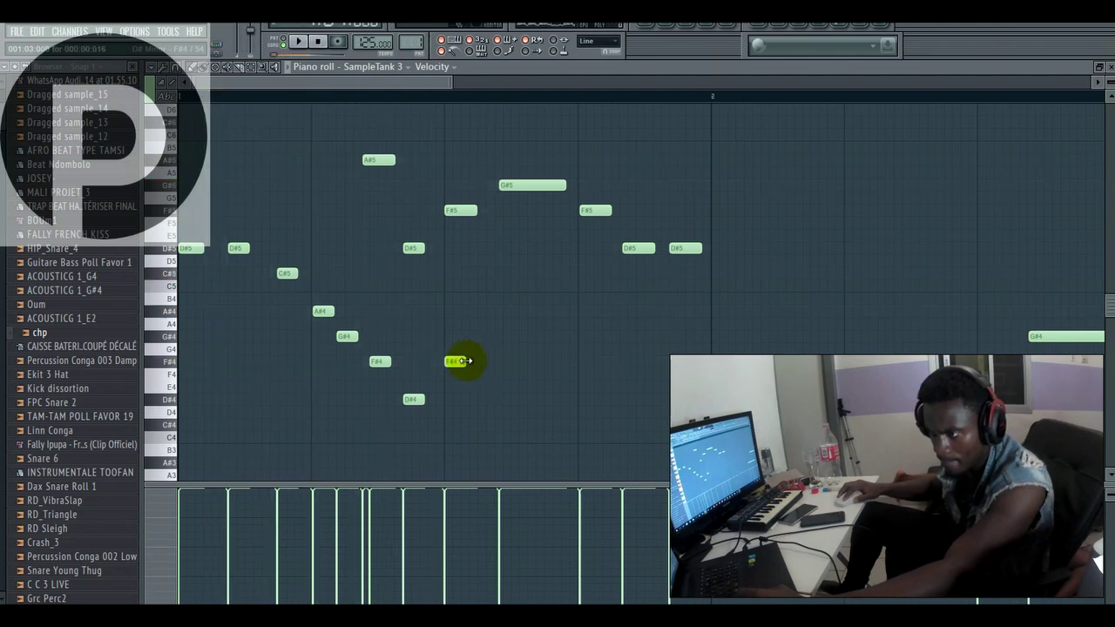
key(space)
drag(464, 361, 486, 364)
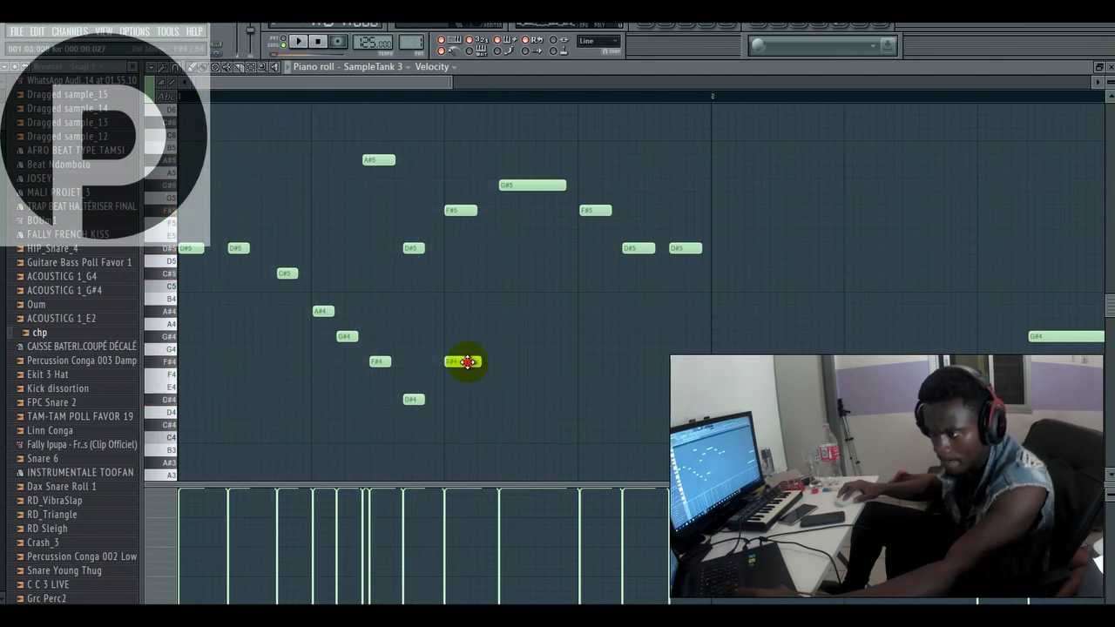
key(space)
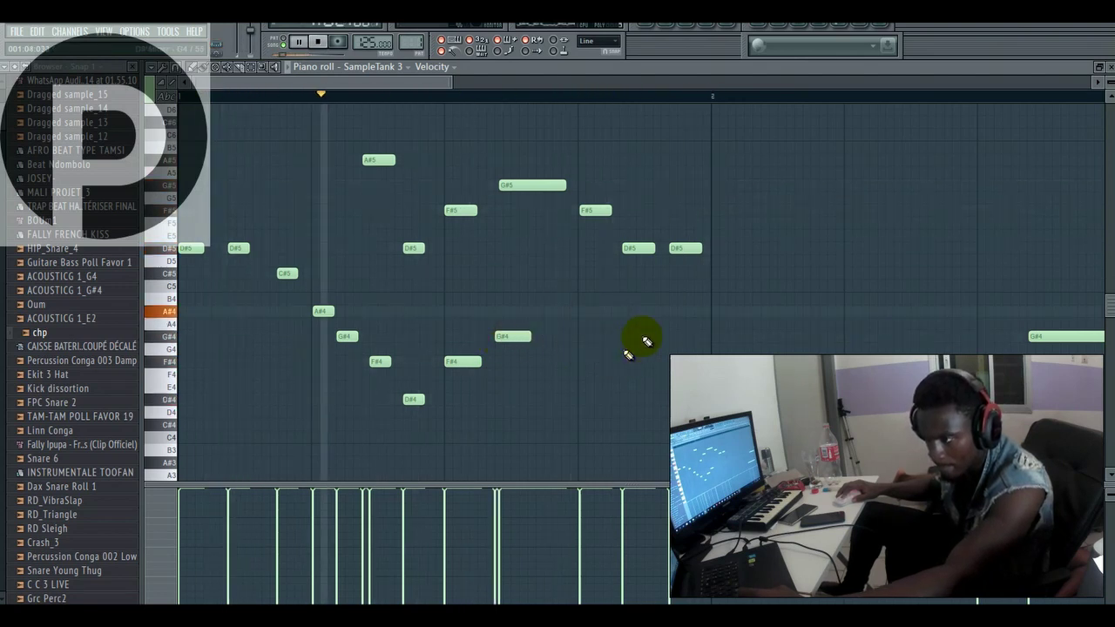
Audition the lower keys and add three short D#4 notes from beat 4, beneath the F#5 and the last two D#5 notes.
click(173, 341)
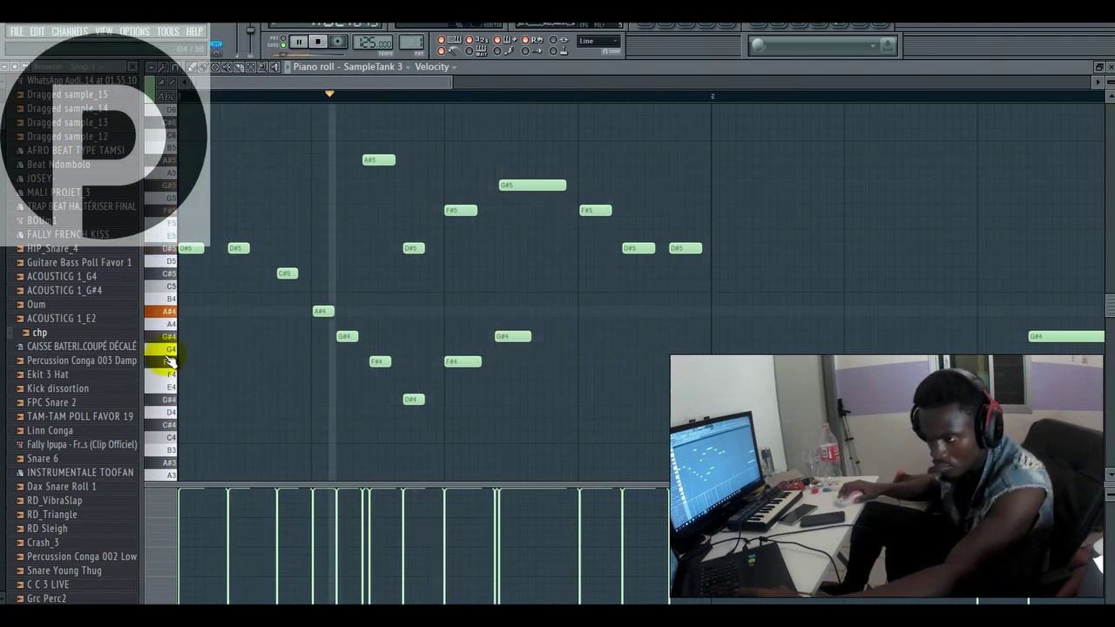
key(space)
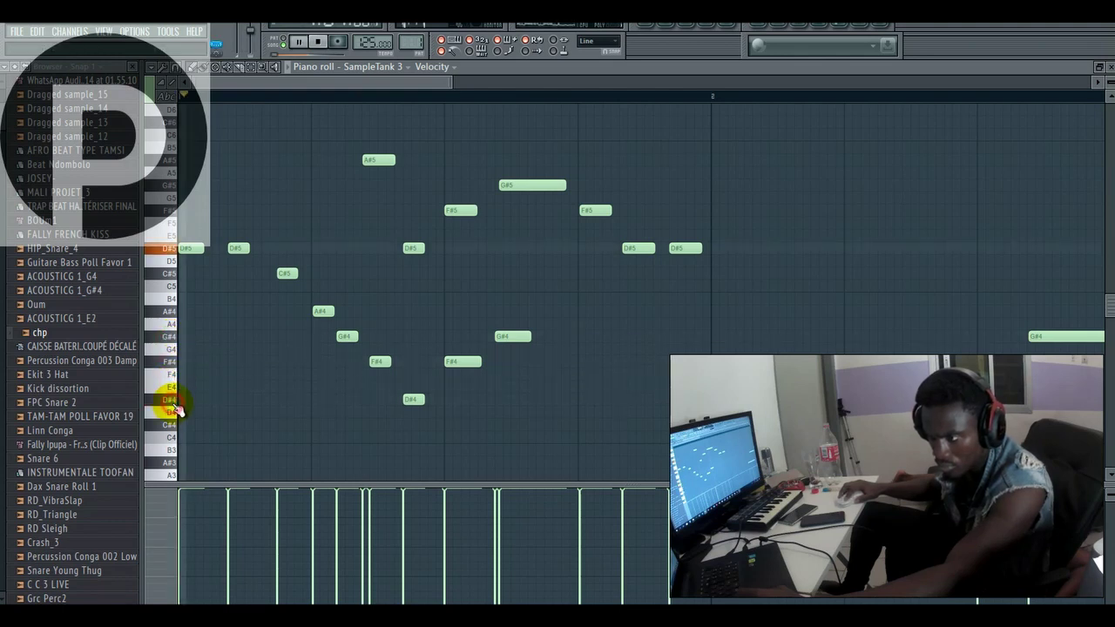
key(space)
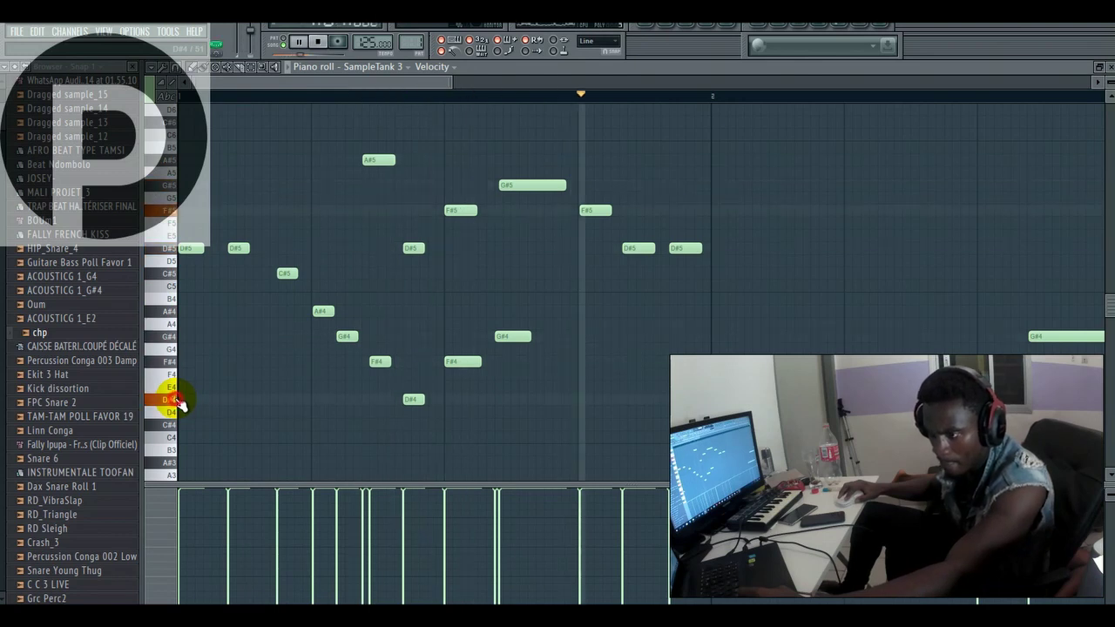
click(580, 399)
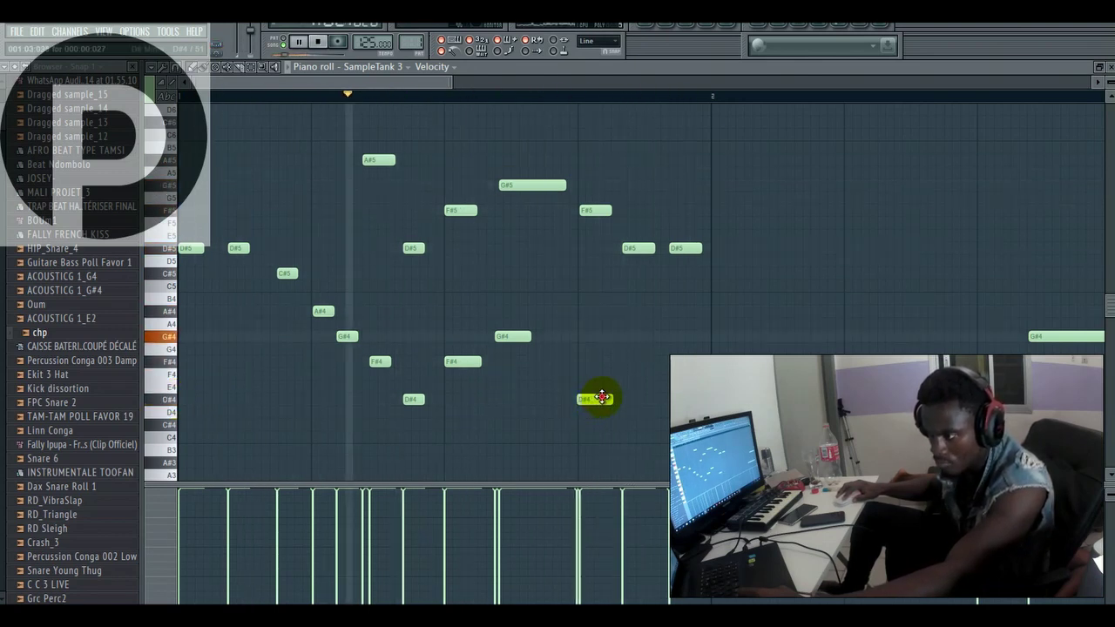
drag(627, 400, 598, 400)
key(space)
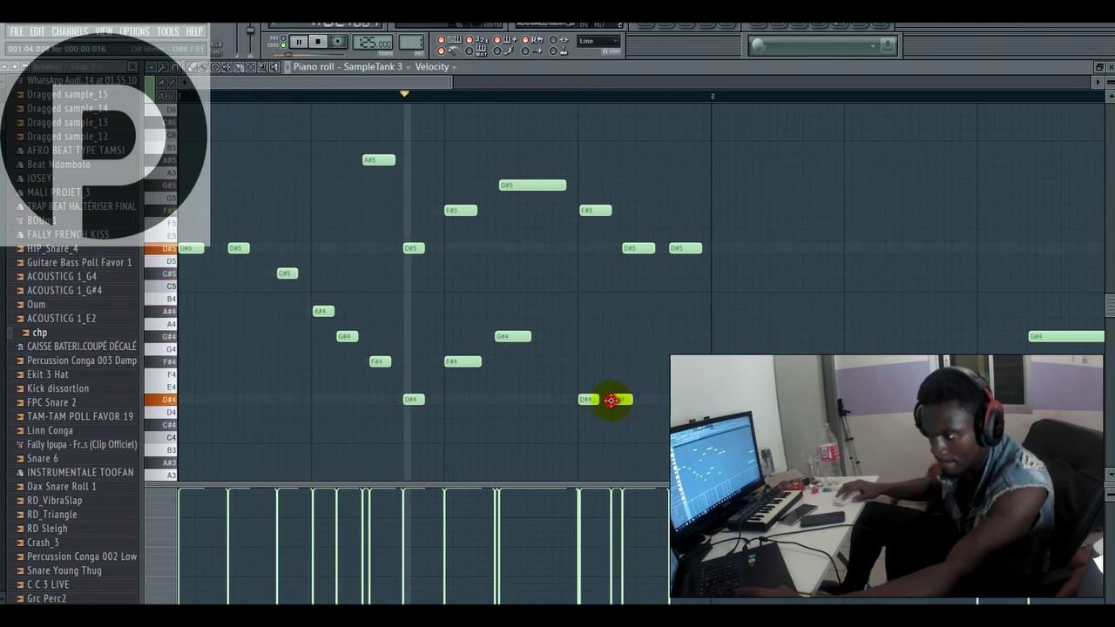
click(613, 399)
click(648, 399)
mouse_move(621, 400)
mouse_down()
mouse_move(666, 400)
mouse_move(641, 402)
mouse_up()
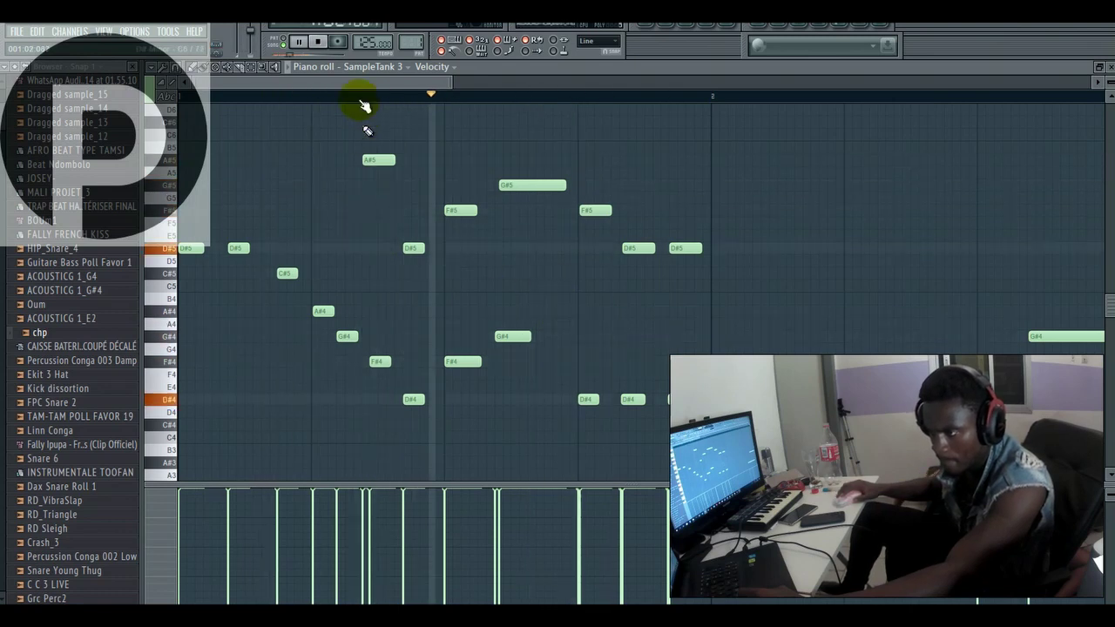
Open the playlist containing the kalimba pattern.
click(655, 23)
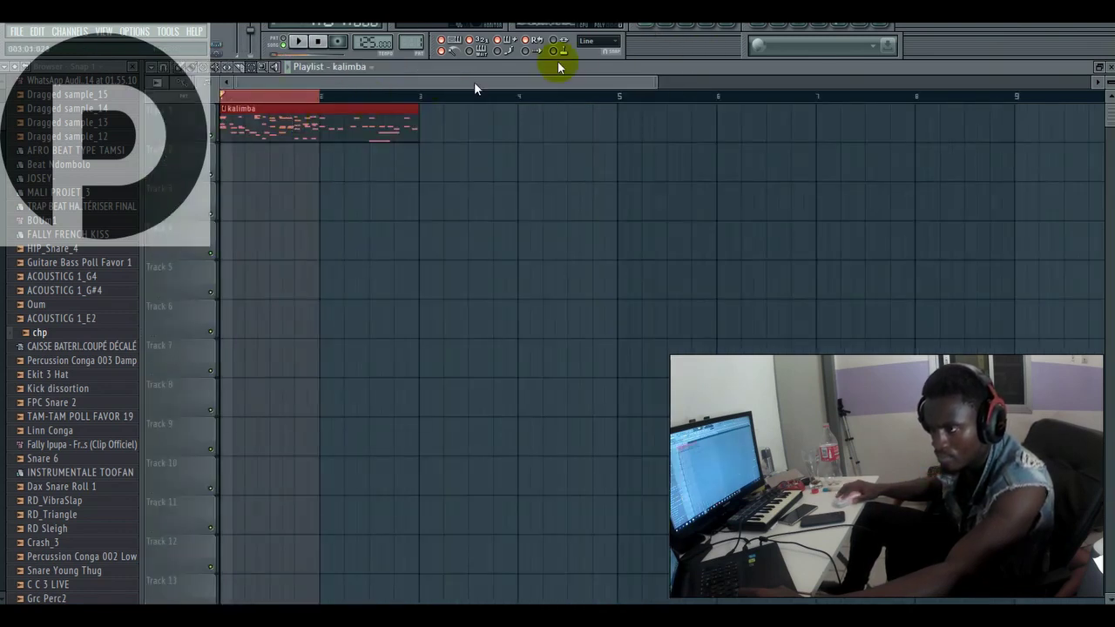